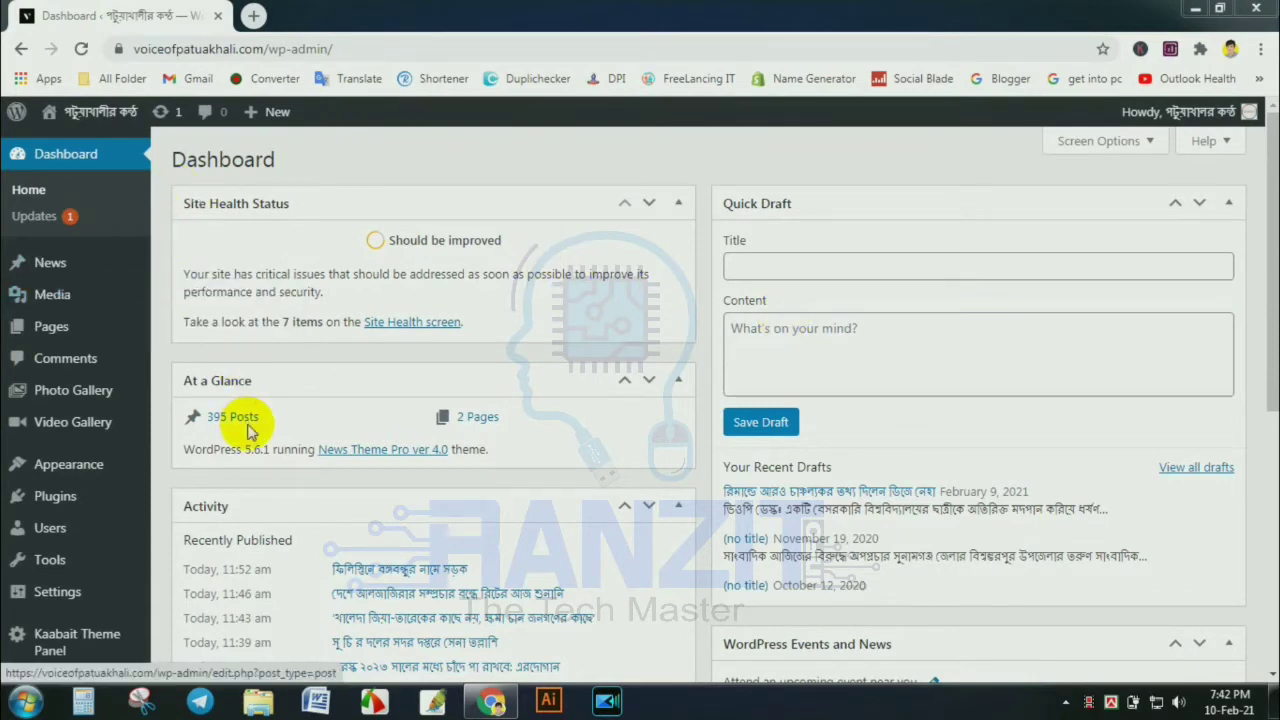
Open the page for adding new plugins from the list of installed plugins
{"action": "left_click", "coordinate": [55, 506]}
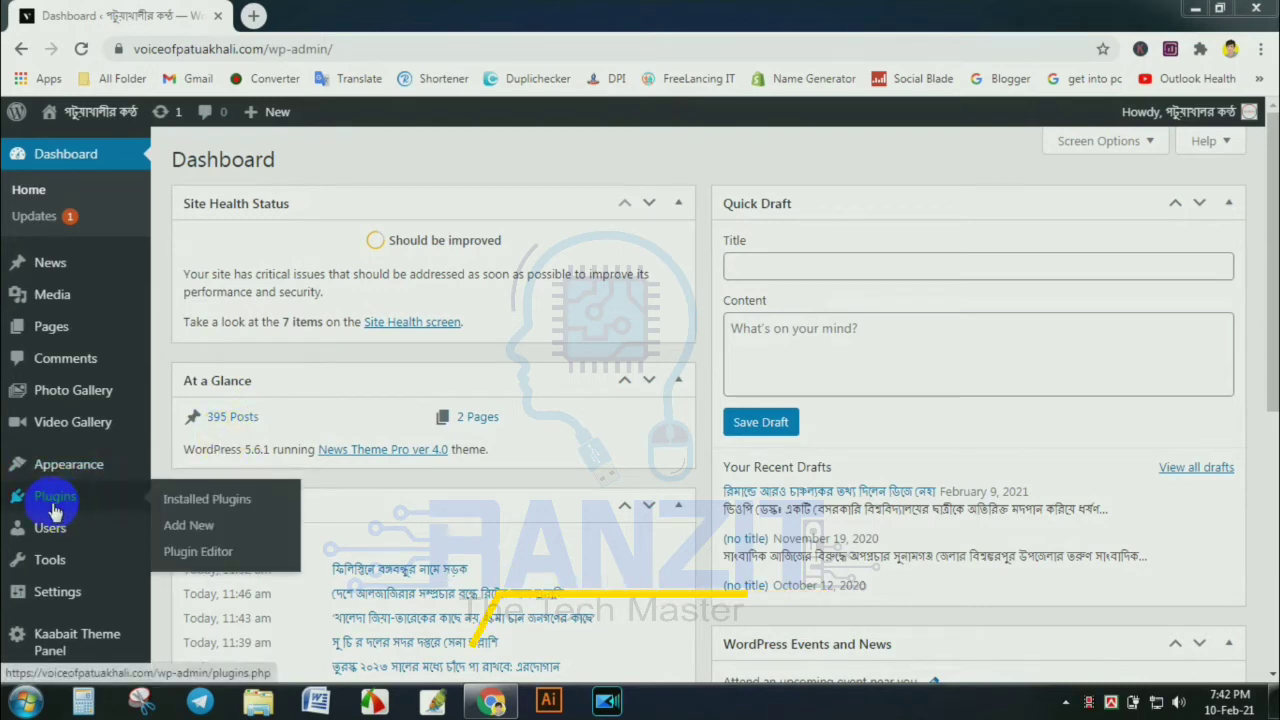
{"action": "left_click", "coordinate": [58, 507]}
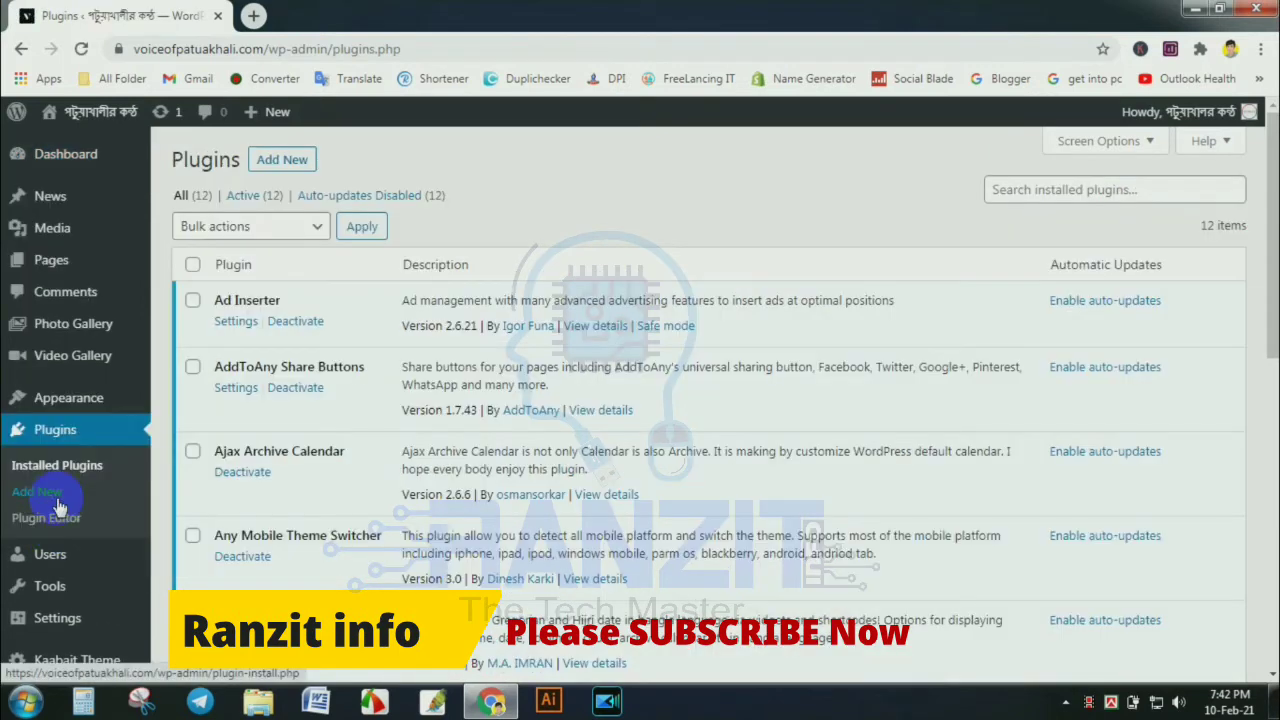
{"action": "left_click", "coordinate": [280, 164]}
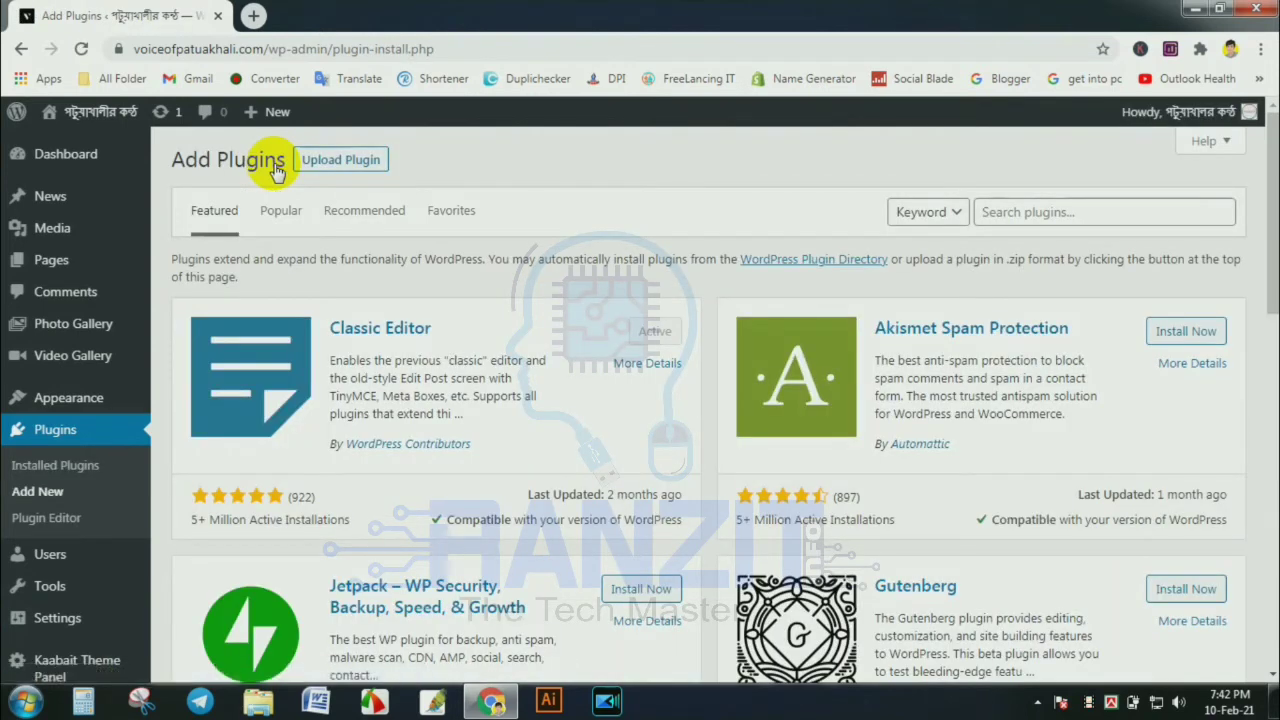
Search the plugin directory for "Image" and look through the results
{"action": "left_click", "coordinate": [1028, 213]}
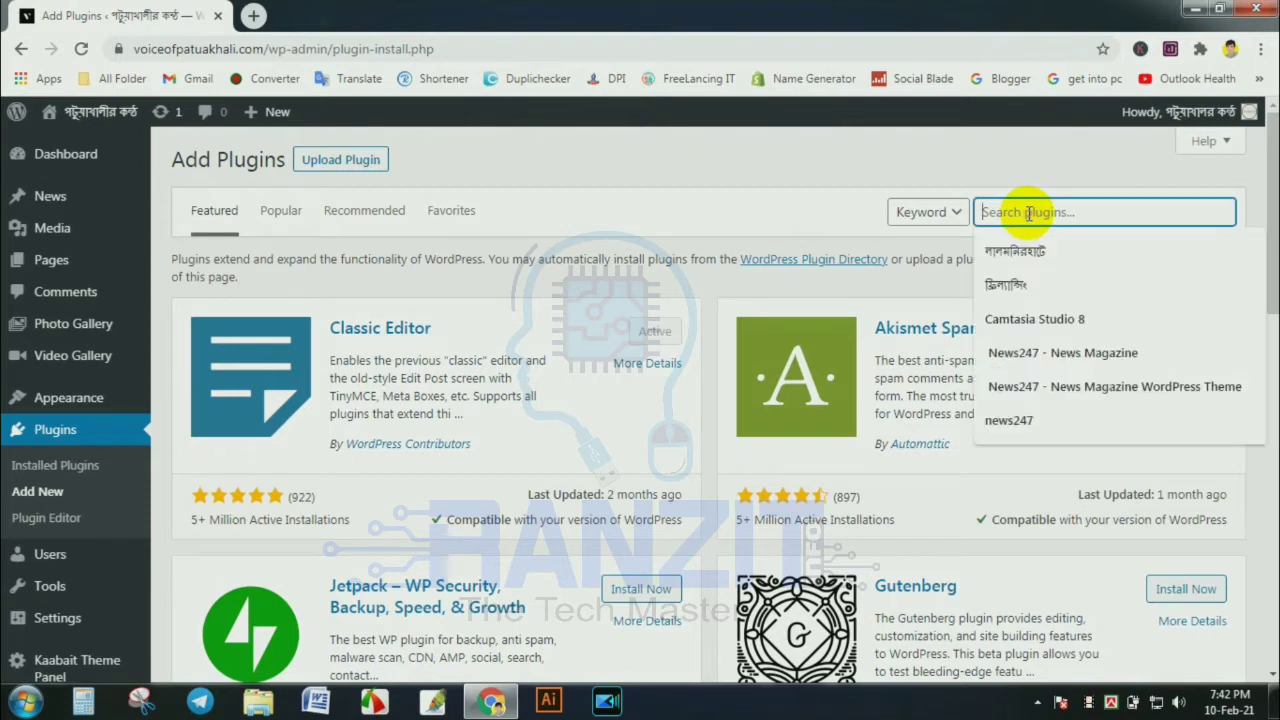
{"action": "left_click", "coordinate": [830, 206]}
{"action": "left_click", "coordinate": [1007, 213]}
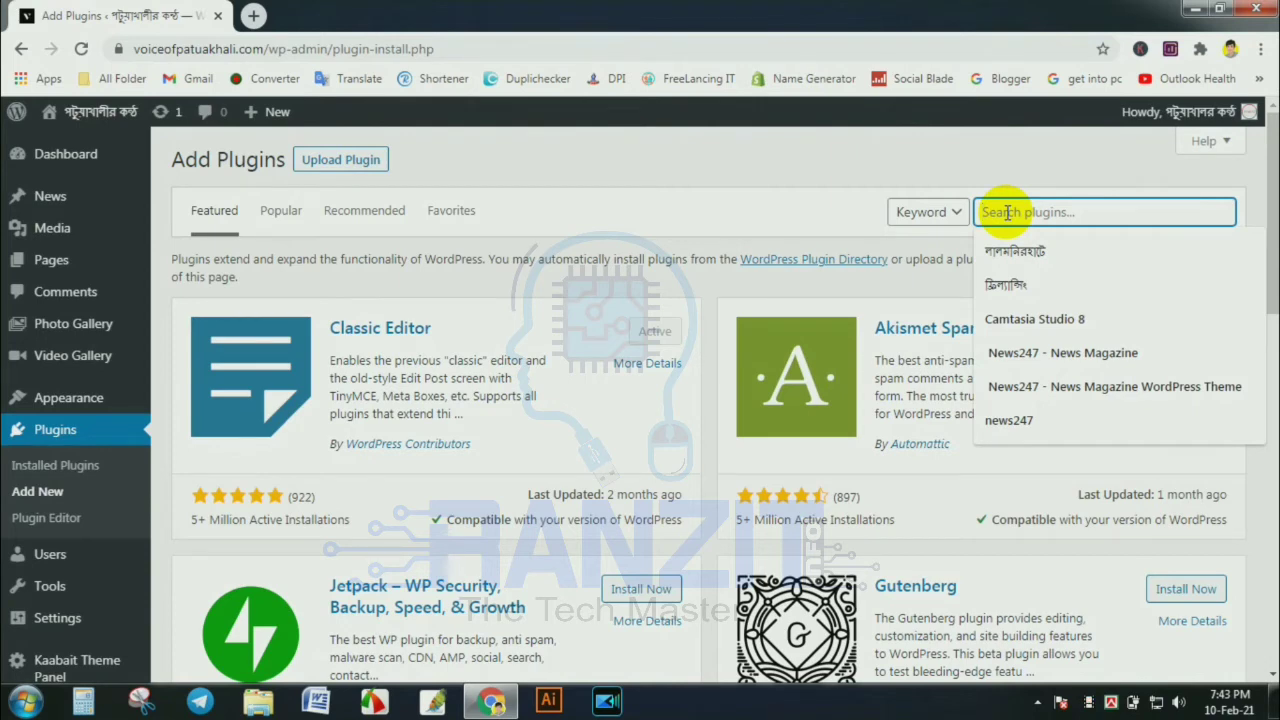
{"action": "type", "text": "Image"}
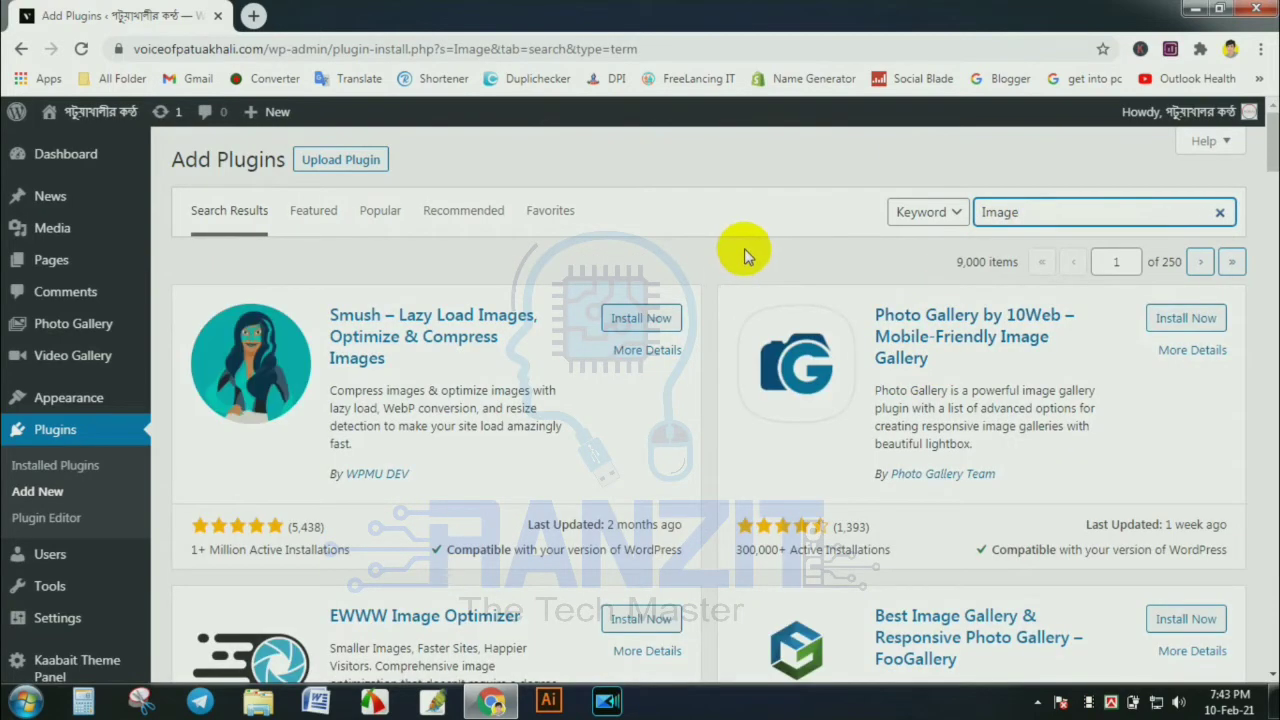
{"action": "scroll", "coordinate": [794, 294], "scroll_direction": "down", "scroll_amount": 12}
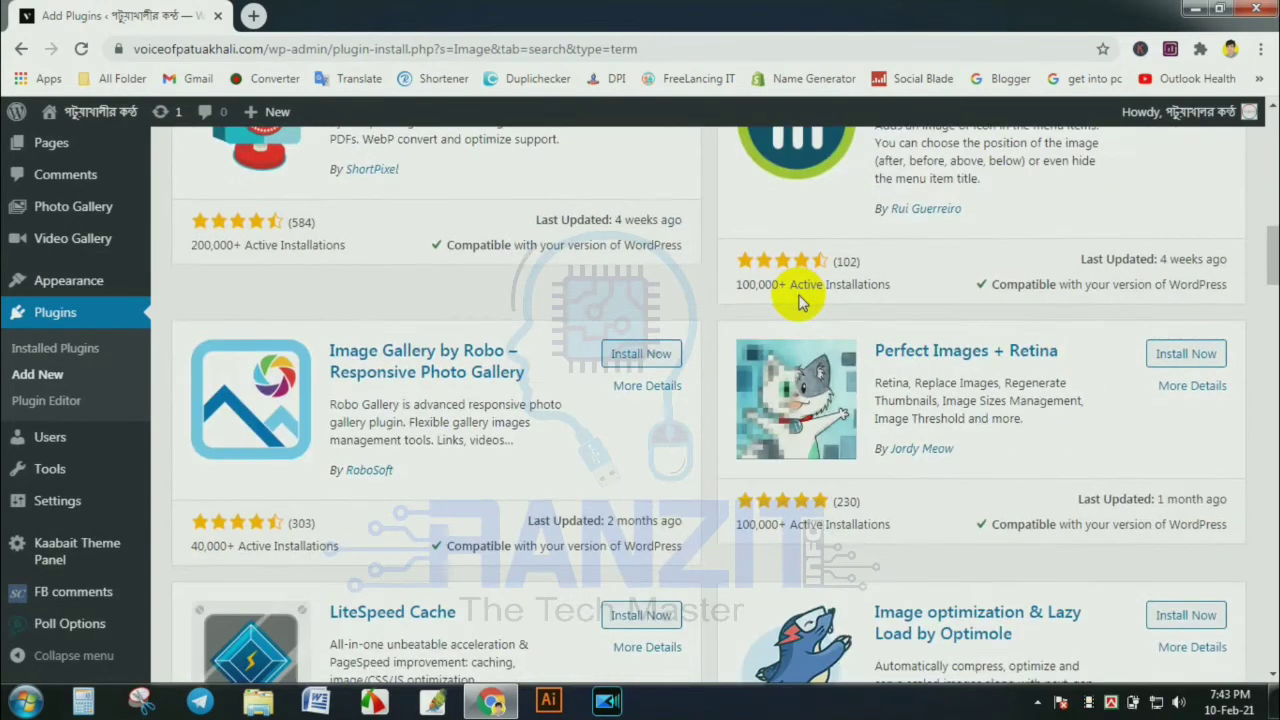
{"action": "scroll", "coordinate": [796, 295], "scroll_direction": "down", "scroll_amount": 4}
{"action": "scroll", "coordinate": [798, 290], "scroll_direction": "up", "scroll_amount": 16}
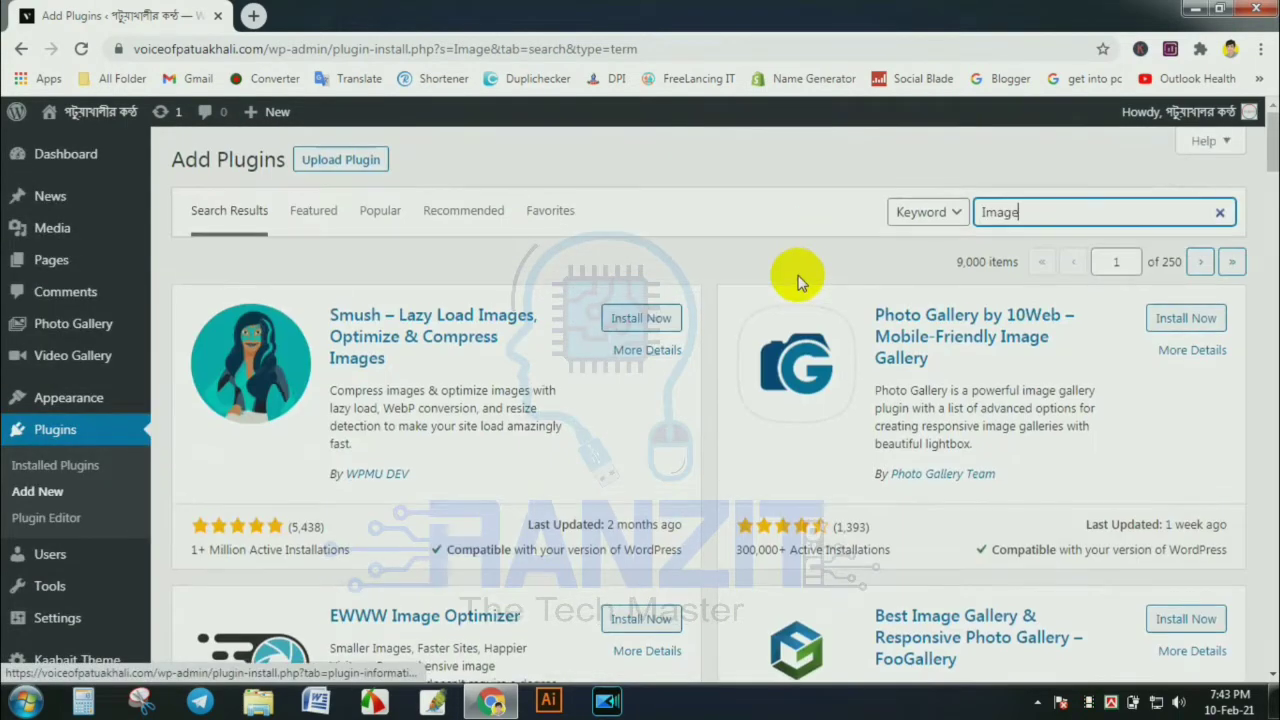
Search the plugin directory for "image watermark"
{"action": "left_click", "coordinate": [1096, 213]}
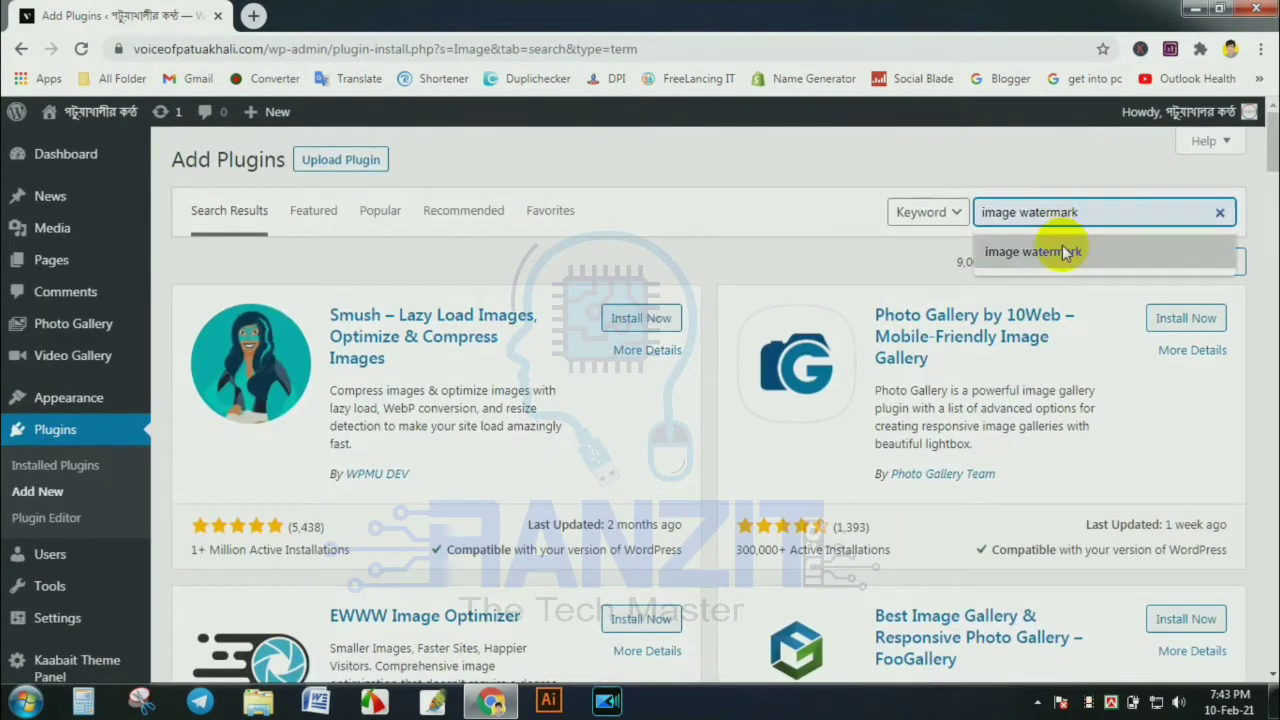
{"action": "left_click", "coordinate": [1058, 212]}
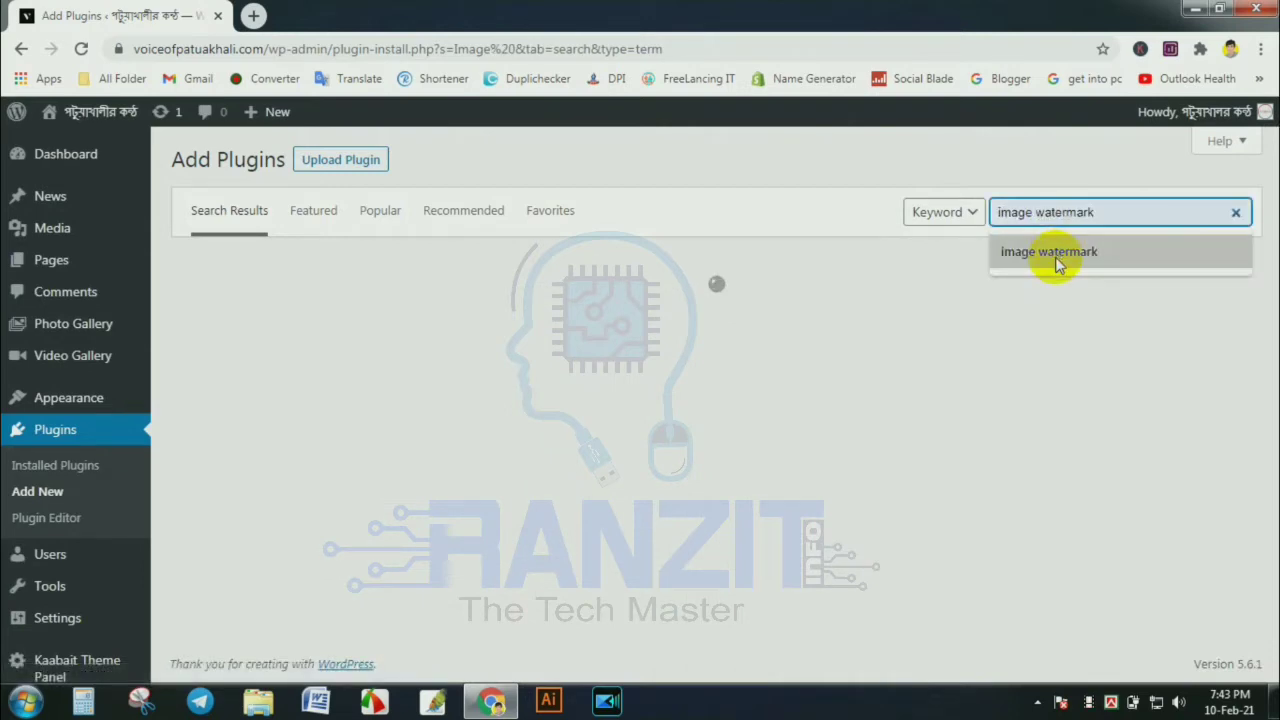
{"action": "left_click", "coordinate": [1058, 262]}
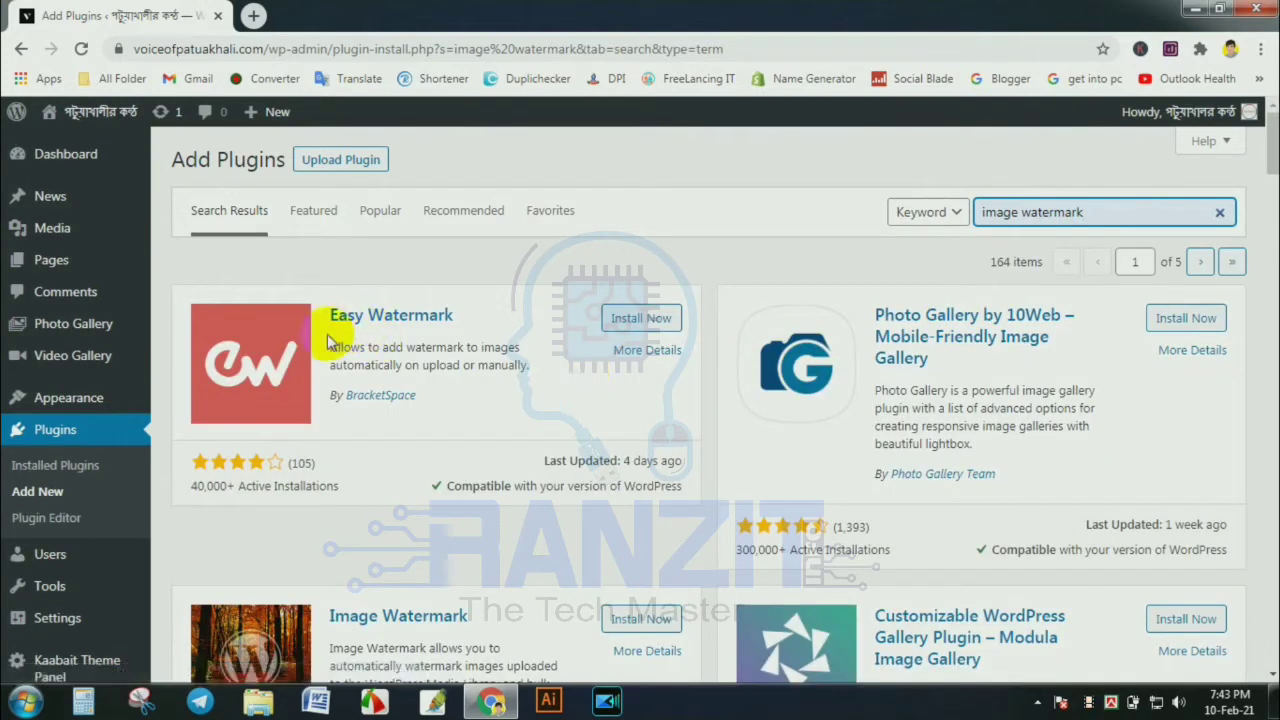
Install and activate the Image Watermark plugin by dFactory from the search results
{"action": "scroll", "coordinate": [335, 335], "scroll_direction": "down", "scroll_amount": 1}
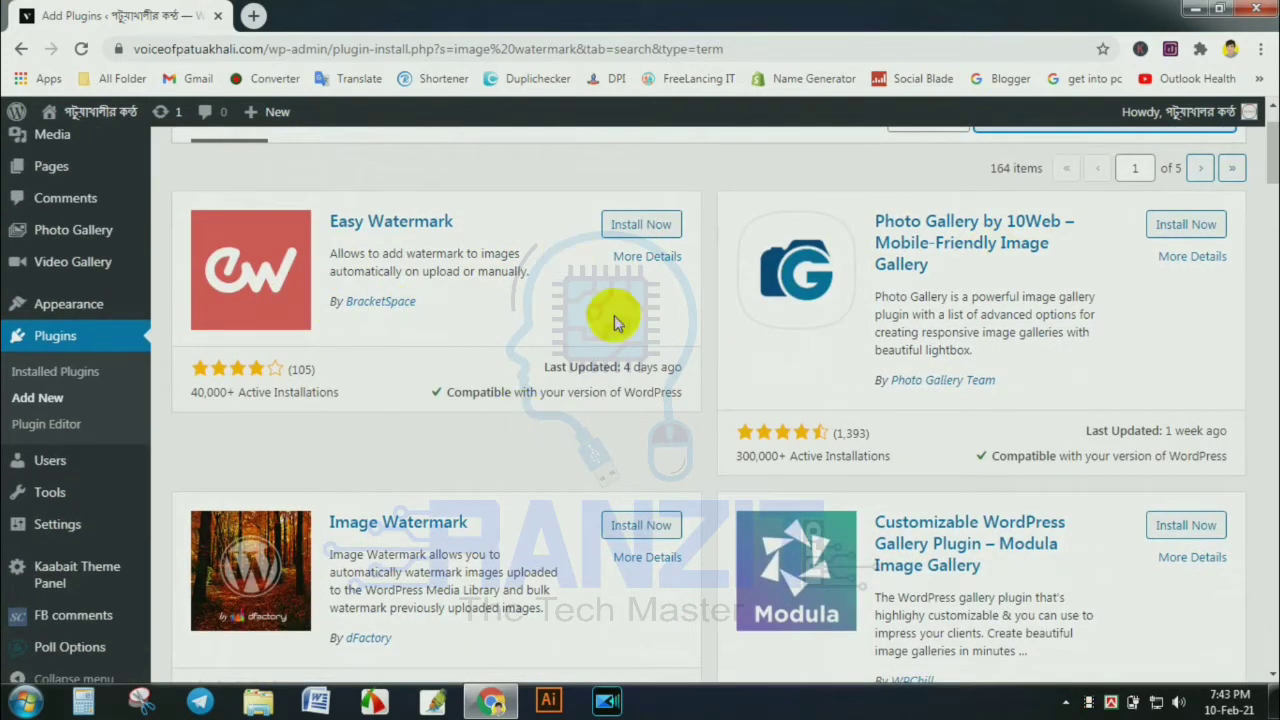
{"action": "scroll", "coordinate": [706, 318], "scroll_direction": "down", "scroll_amount": 1}
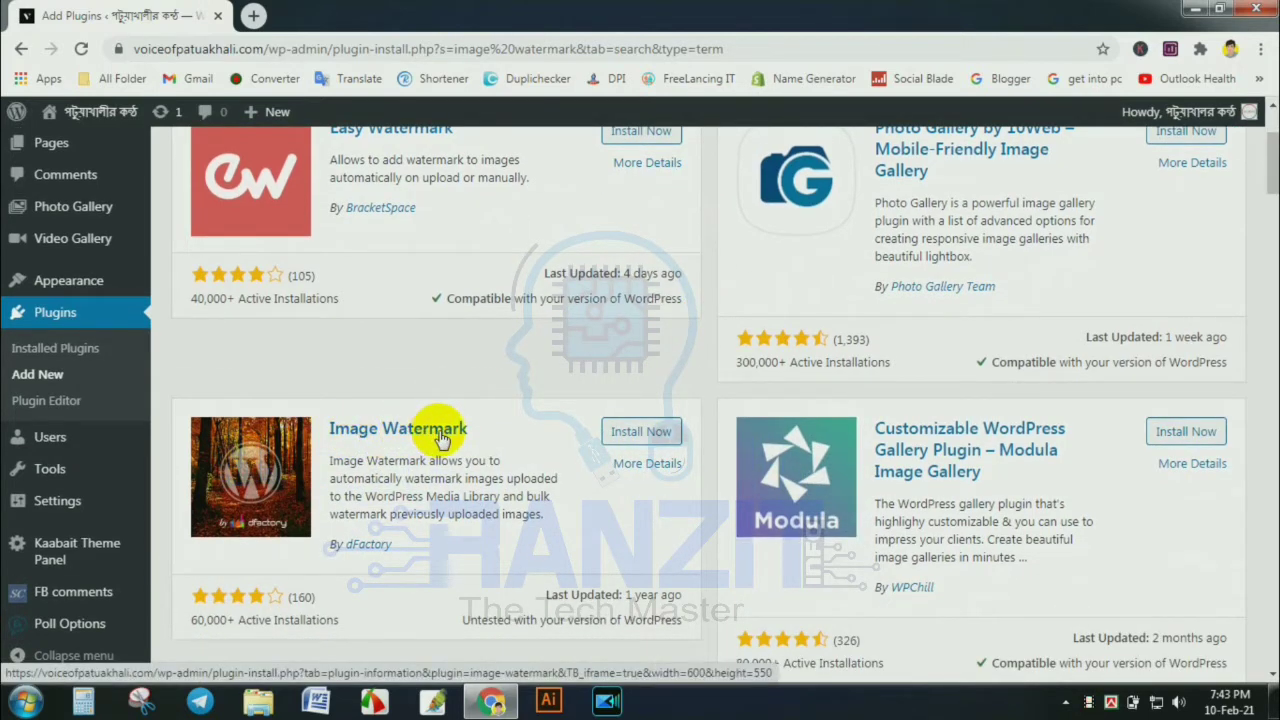
{"action": "left_click_drag", "start_coordinate": [193, 621], "coordinate": [380, 614]}
{"action": "left_click", "coordinate": [201, 625]}
{"action": "left_click", "coordinate": [398, 610]}
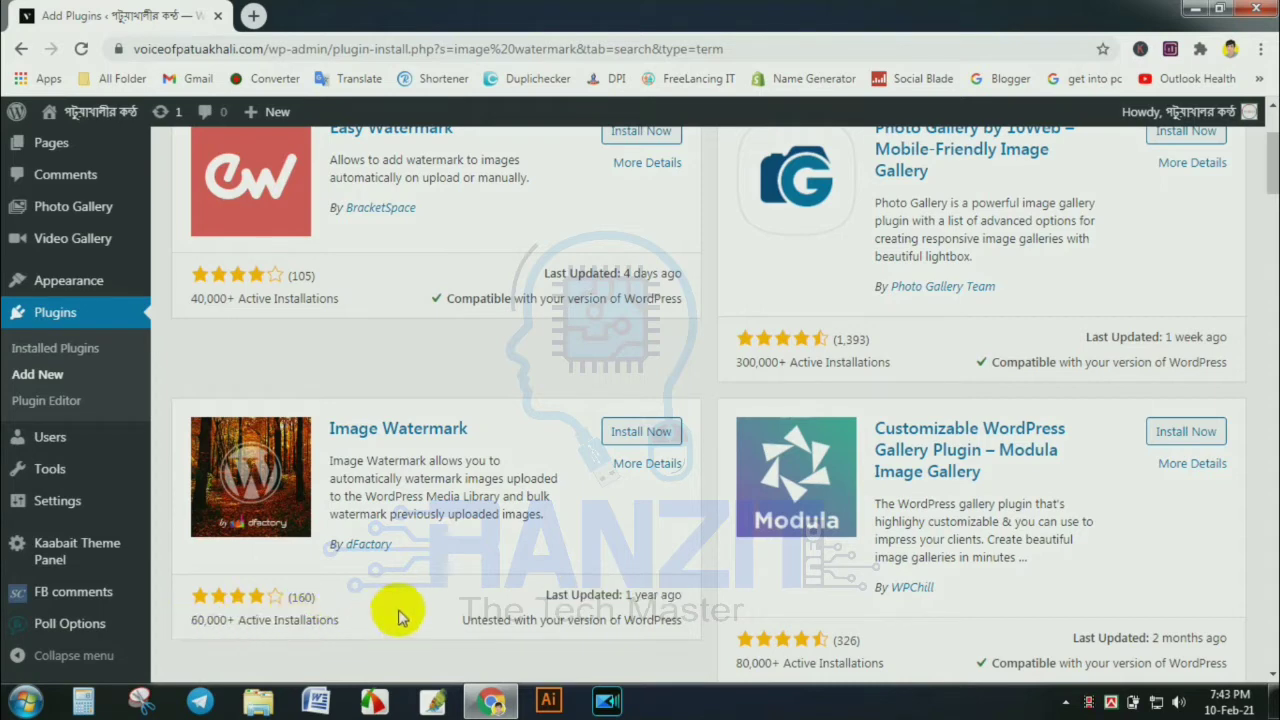
{"action": "left_click", "coordinate": [623, 436]}
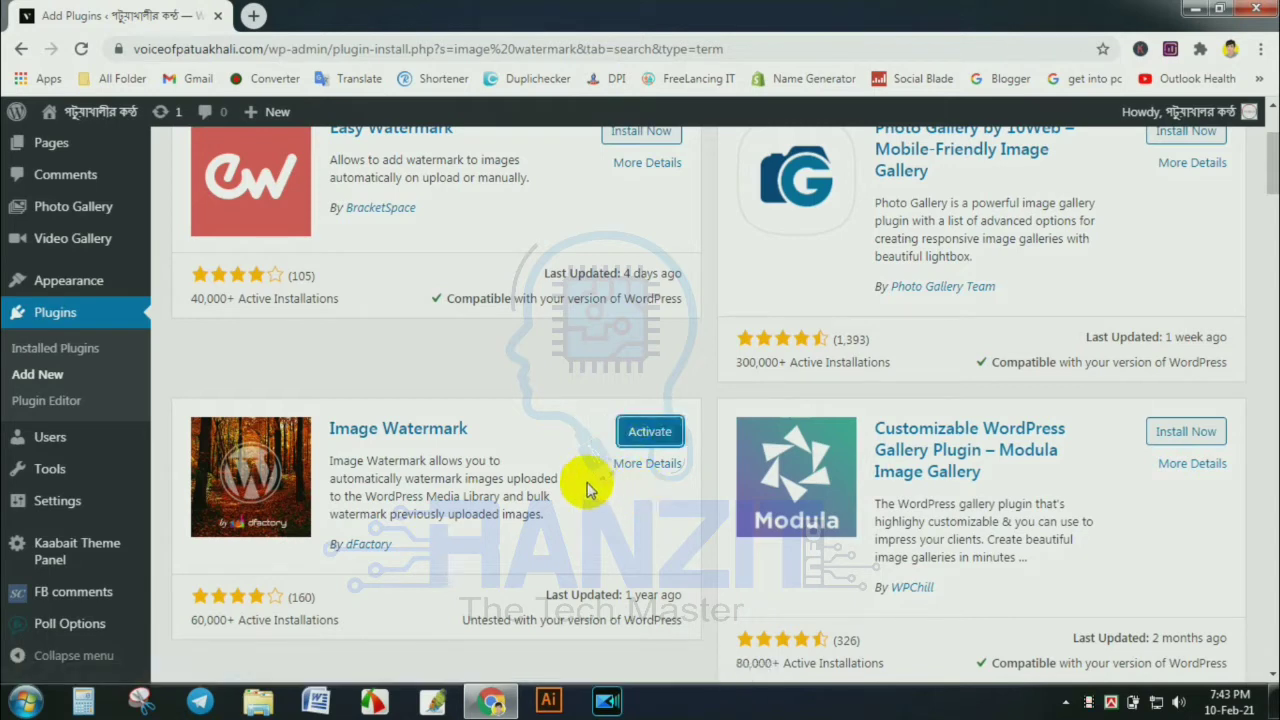
{"action": "left_click", "coordinate": [652, 438]}
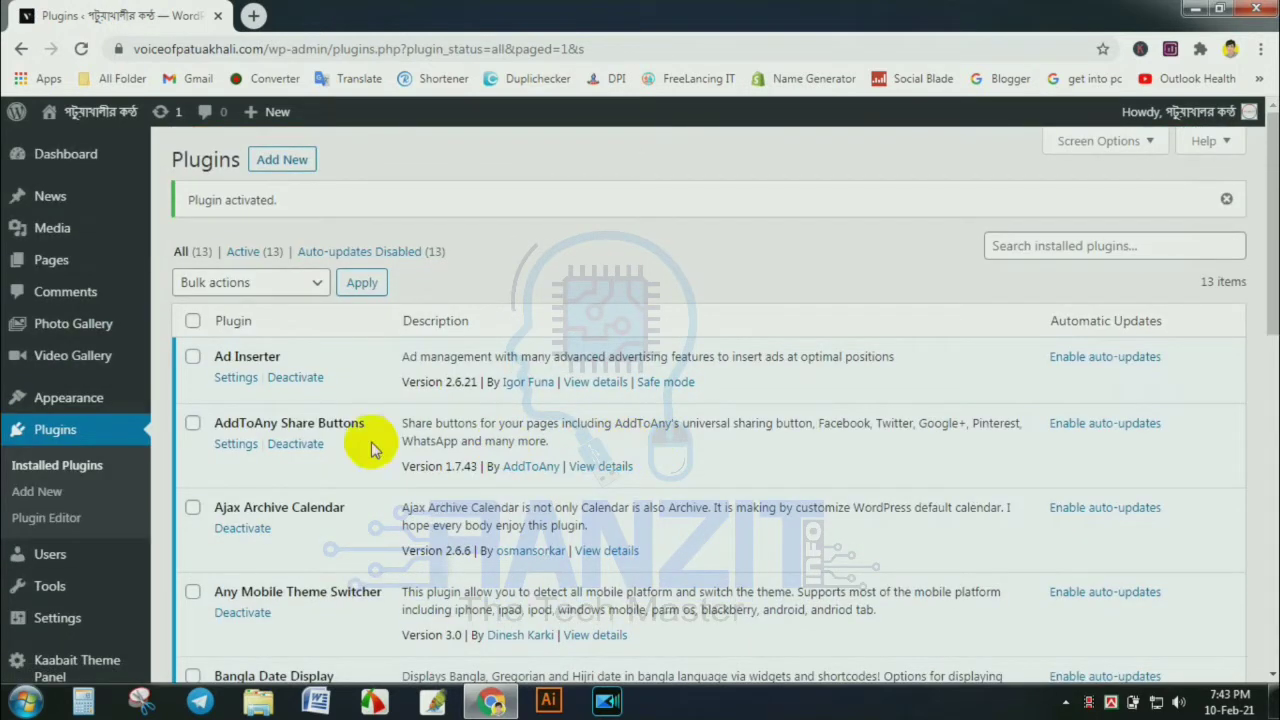
Find Image Watermark among the installed plugins and open its settings page
{"action": "scroll", "coordinate": [251, 394], "scroll_direction": "down", "scroll_amount": 3}
{"action": "scroll", "coordinate": [278, 495], "scroll_direction": "down", "scroll_amount": 1}
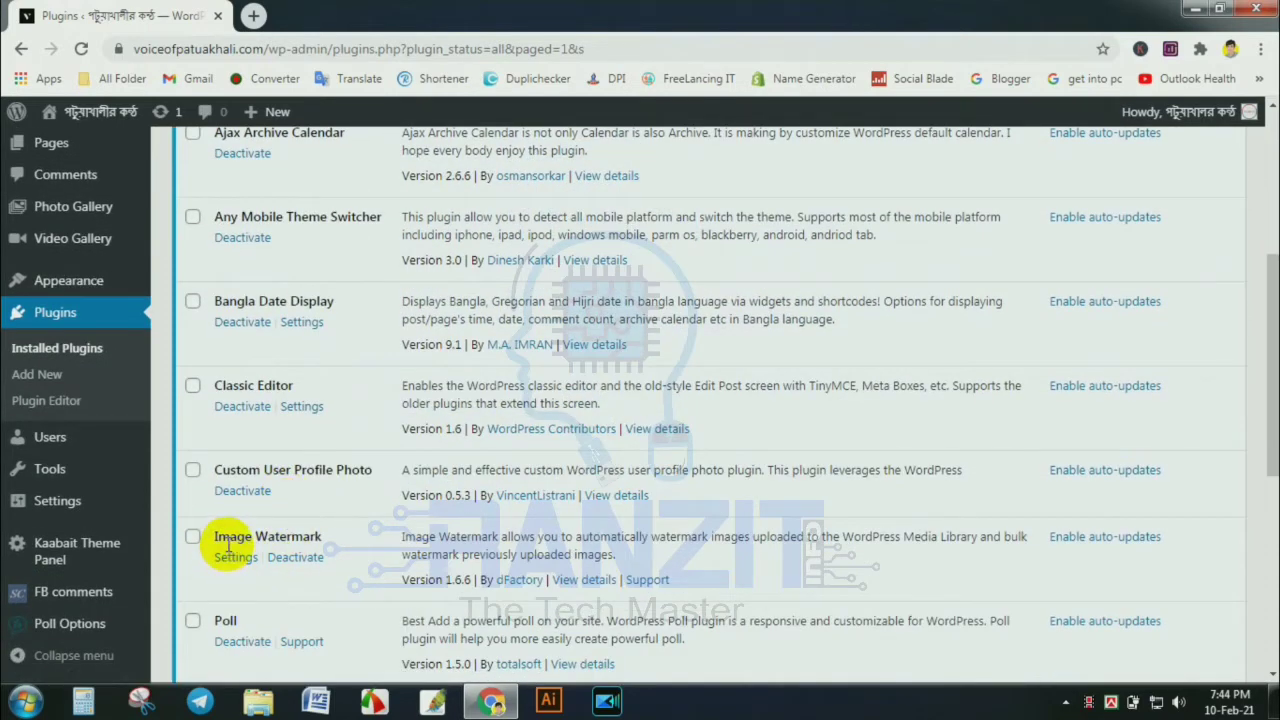
{"action": "scroll", "coordinate": [214, 531], "scroll_direction": "down", "scroll_amount": 1}
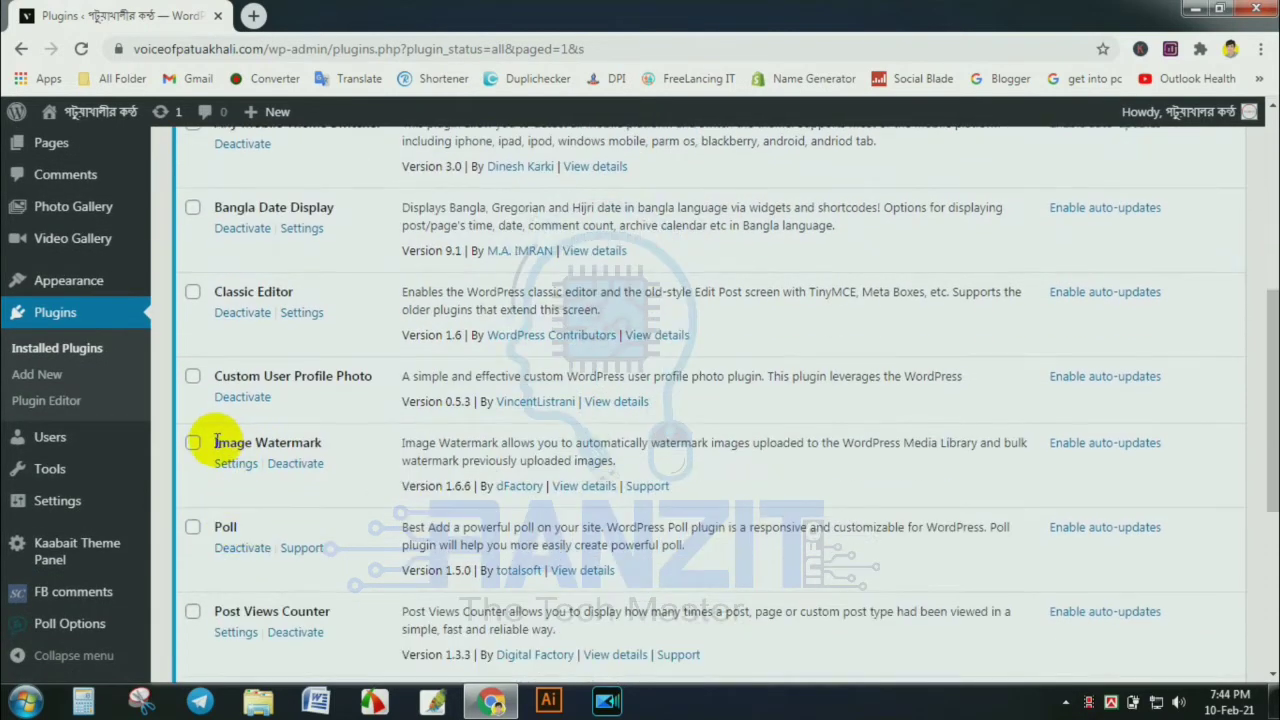
{"action": "left_click_drag", "start_coordinate": [216, 441], "coordinate": [336, 443]}
{"action": "left_click", "coordinate": [238, 477]}
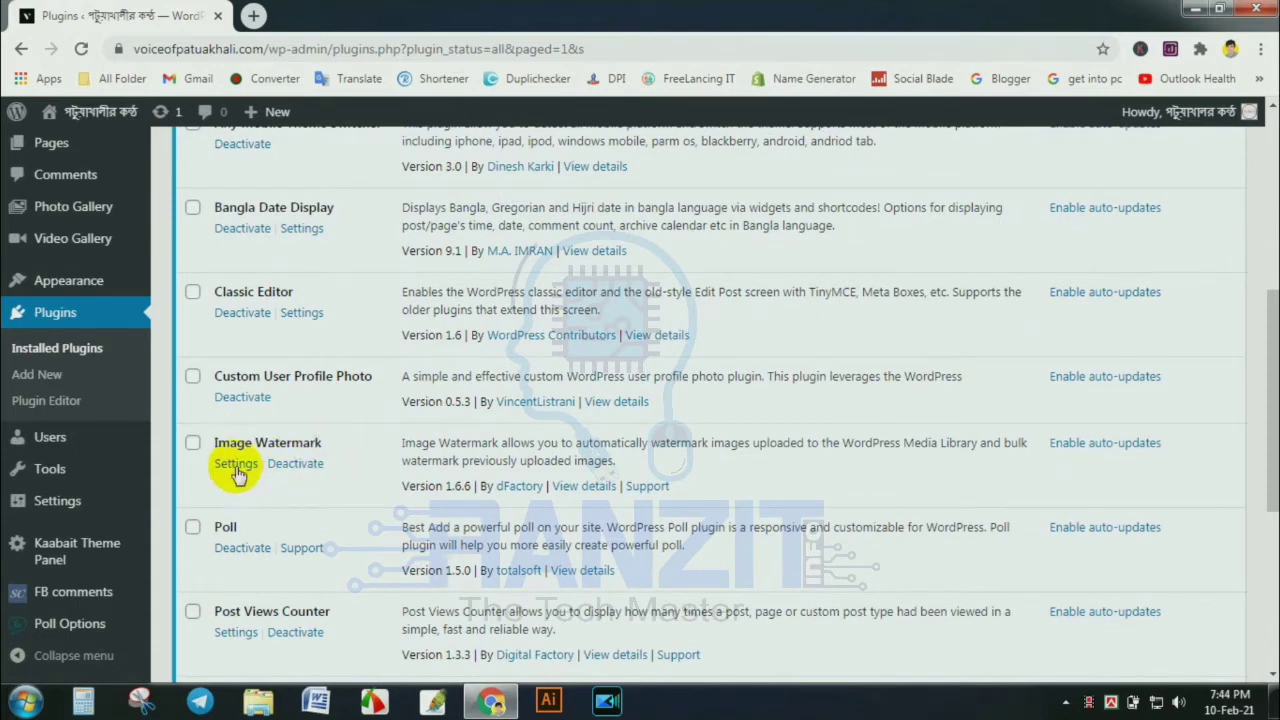
{"action": "left_click", "coordinate": [237, 468]}
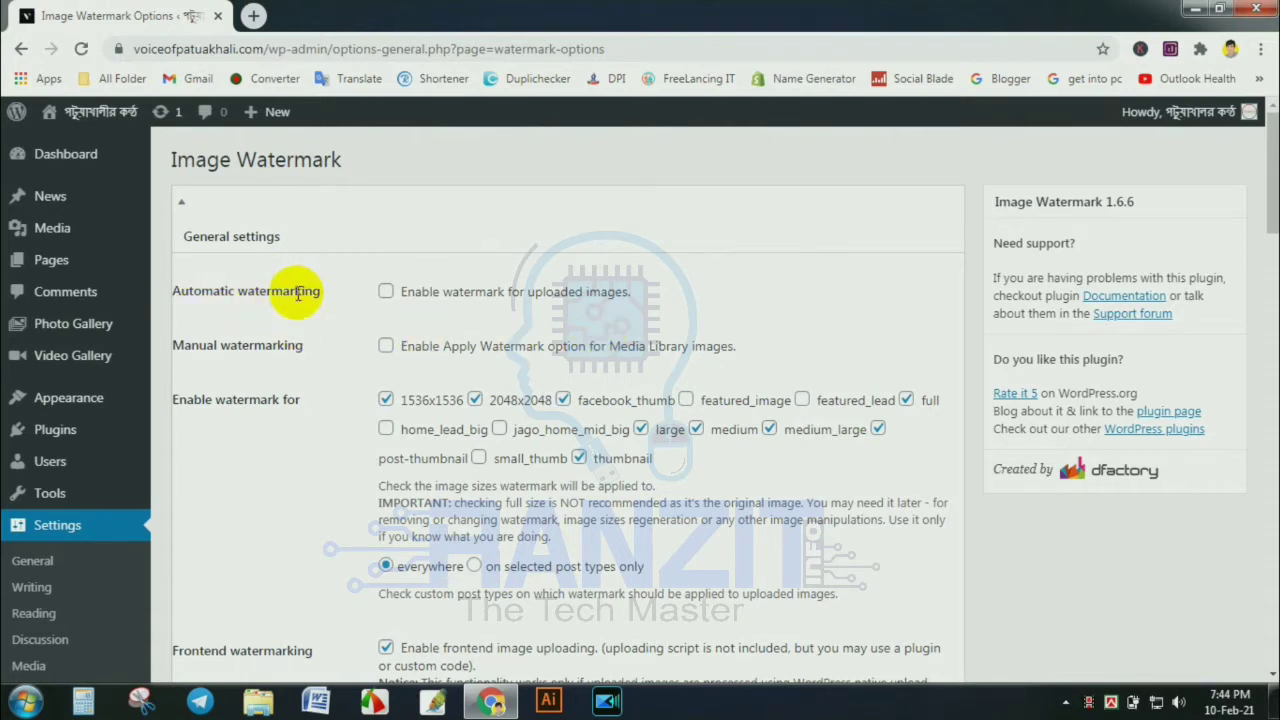
{"action": "left_click", "coordinate": [183, 204]}
{"action": "left_click", "coordinate": [185, 205]}
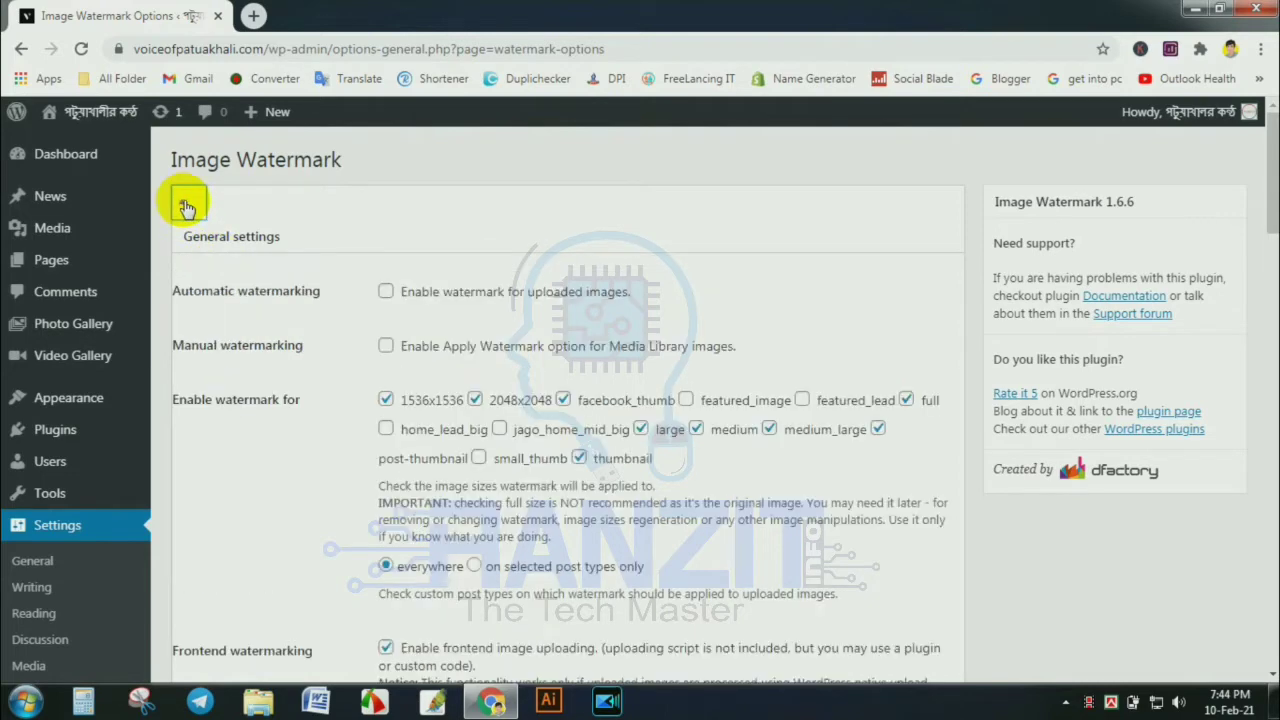
{"action": "left_click", "coordinate": [221, 238]}
{"action": "left_click", "coordinate": [221, 238]}
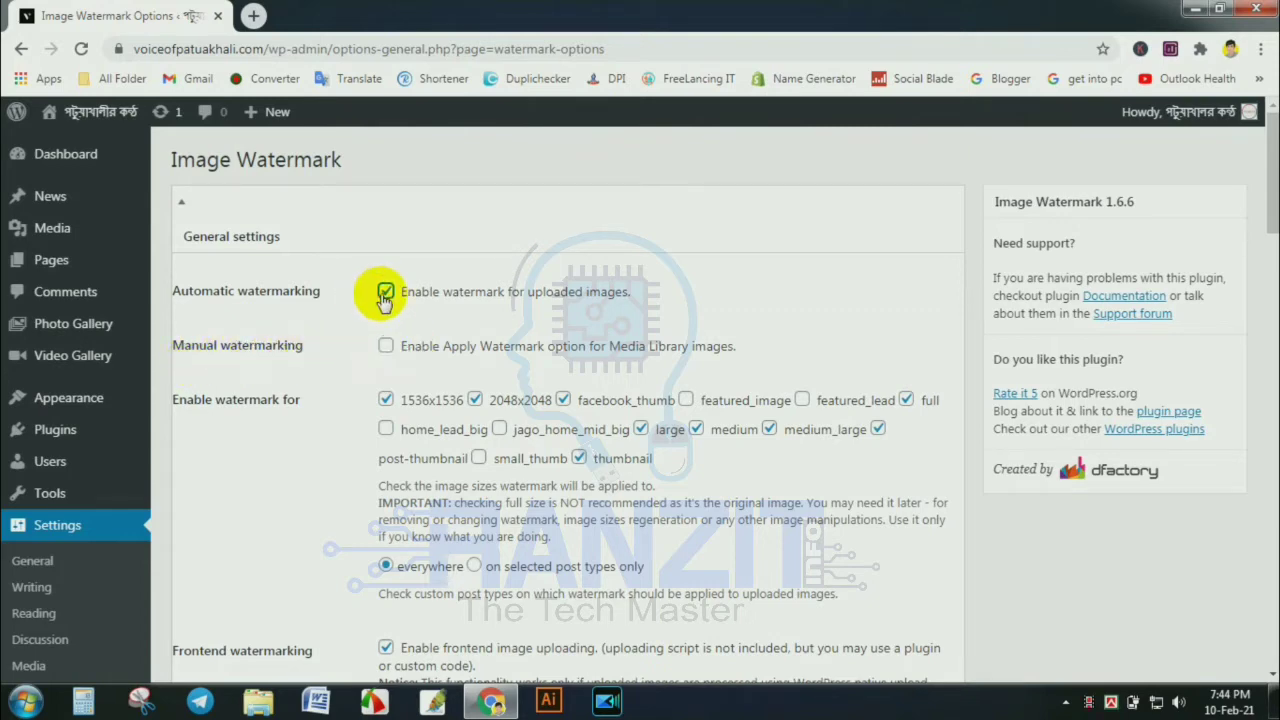
Enable automatic watermarking for uploaded images and the manual Apply Watermark option for Media Library images
{"action": "left_click", "coordinate": [386, 348]}
{"action": "left_click", "coordinate": [385, 292]}
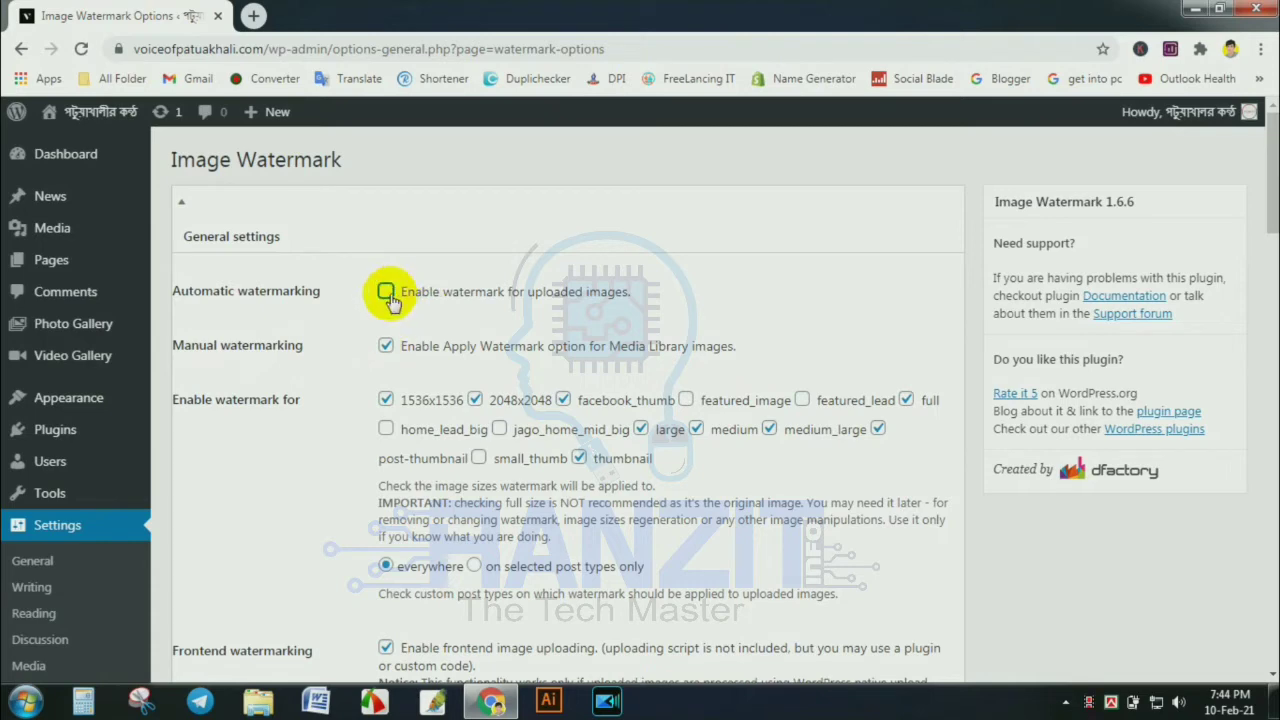
{"action": "left_click", "coordinate": [386, 350]}
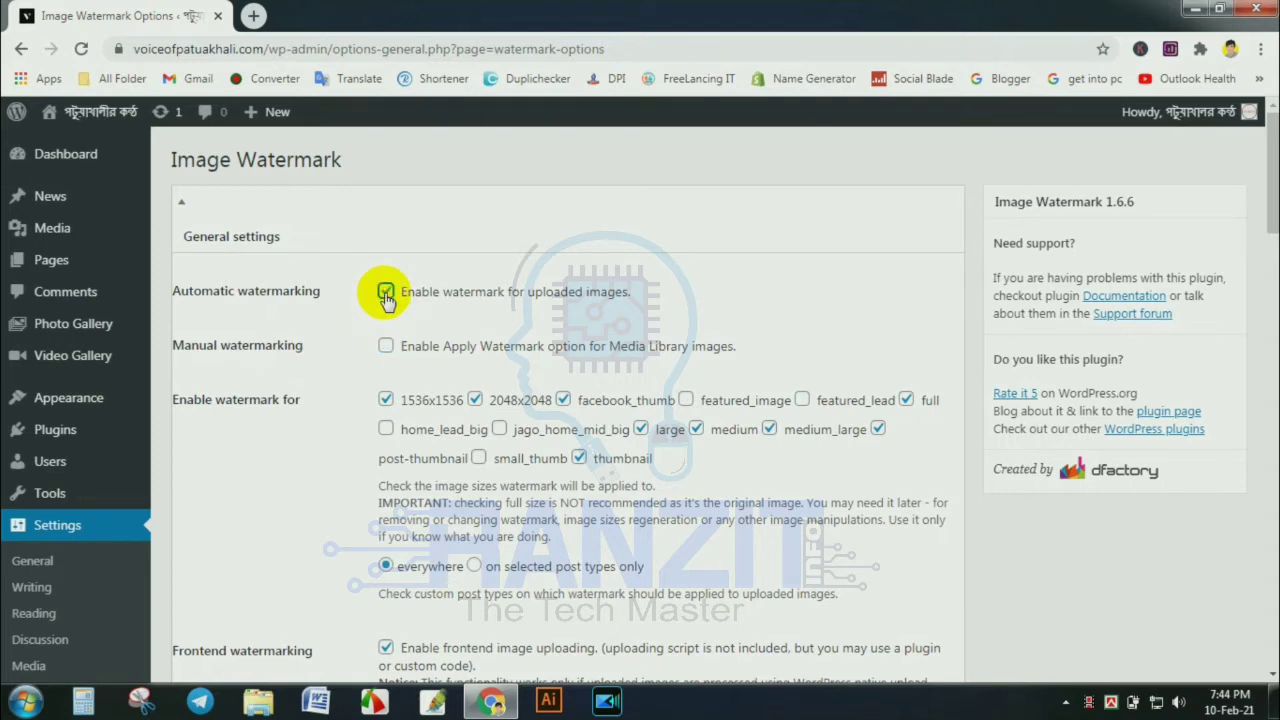
{"action": "left_click", "coordinate": [386, 347]}
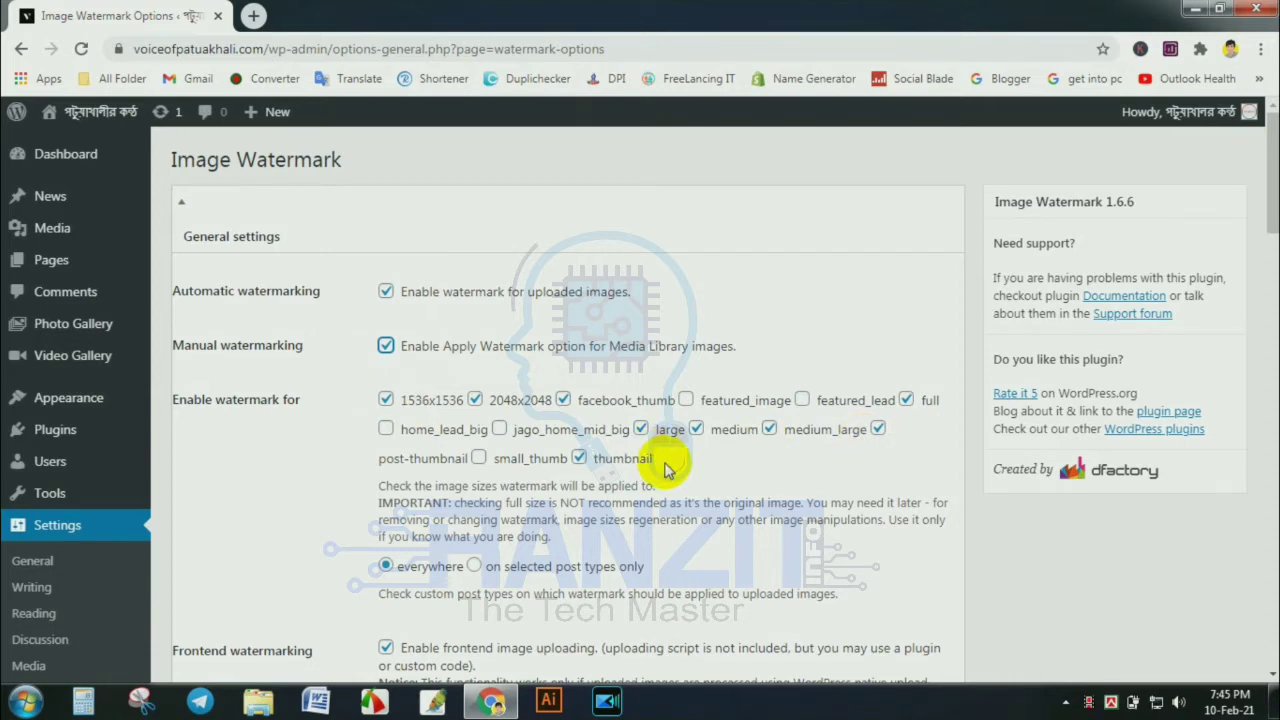
Enable the watermark for the featured_image, featured_lead, jago_home_mid_big, home_lead_big and small_thumb image sizes as well
{"action": "left_click", "coordinate": [686, 400]}
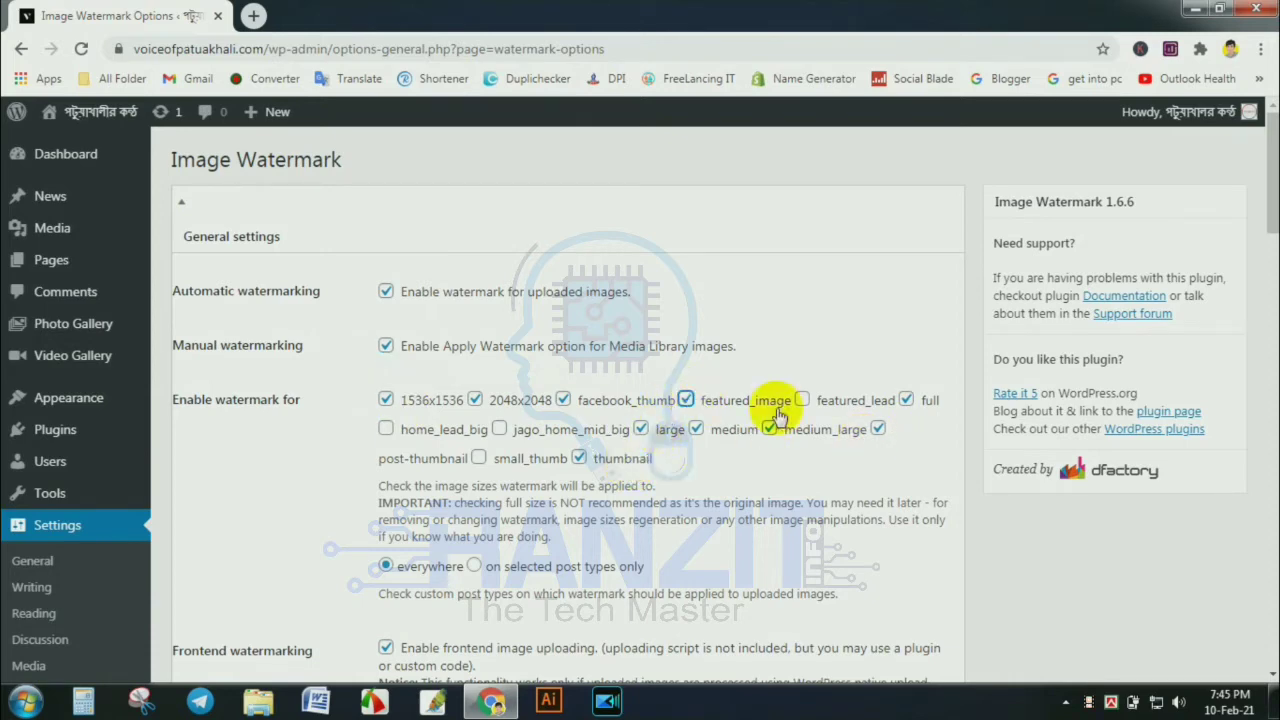
{"action": "left_click", "coordinate": [802, 400]}
{"action": "left_click", "coordinate": [499, 429]}
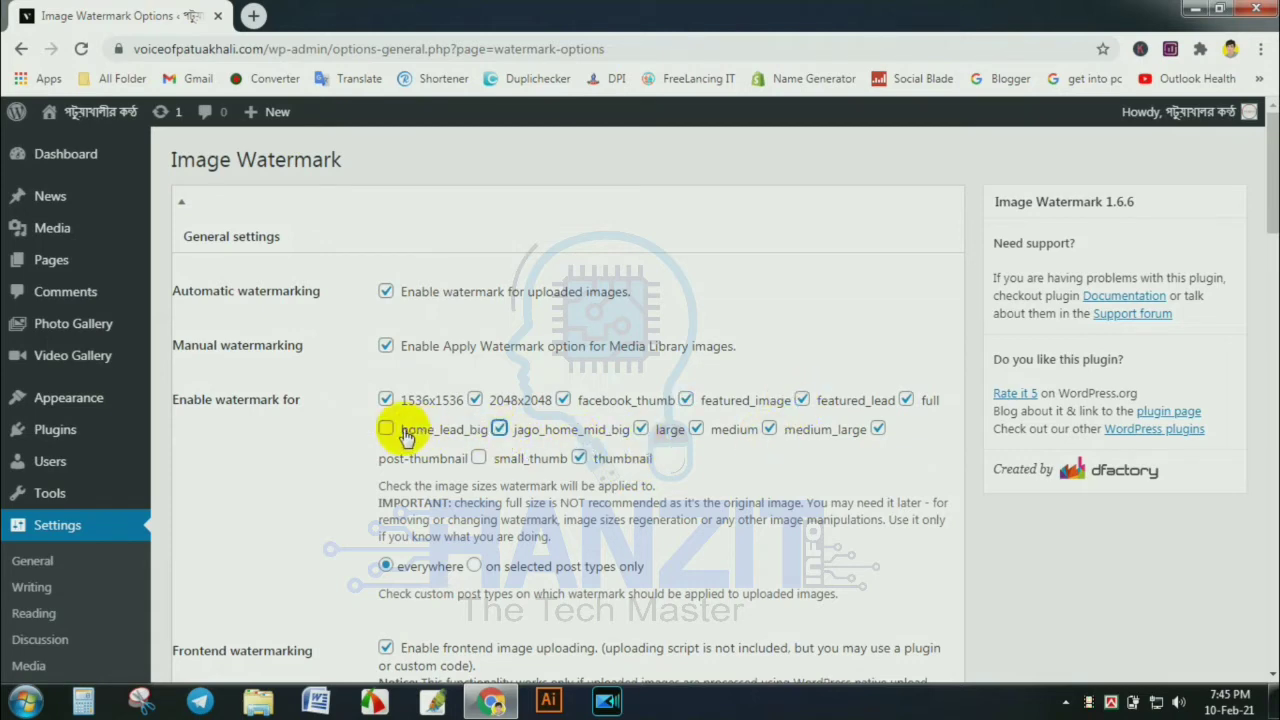
{"action": "left_click", "coordinate": [386, 429]}
{"action": "left_click", "coordinate": [478, 458]}
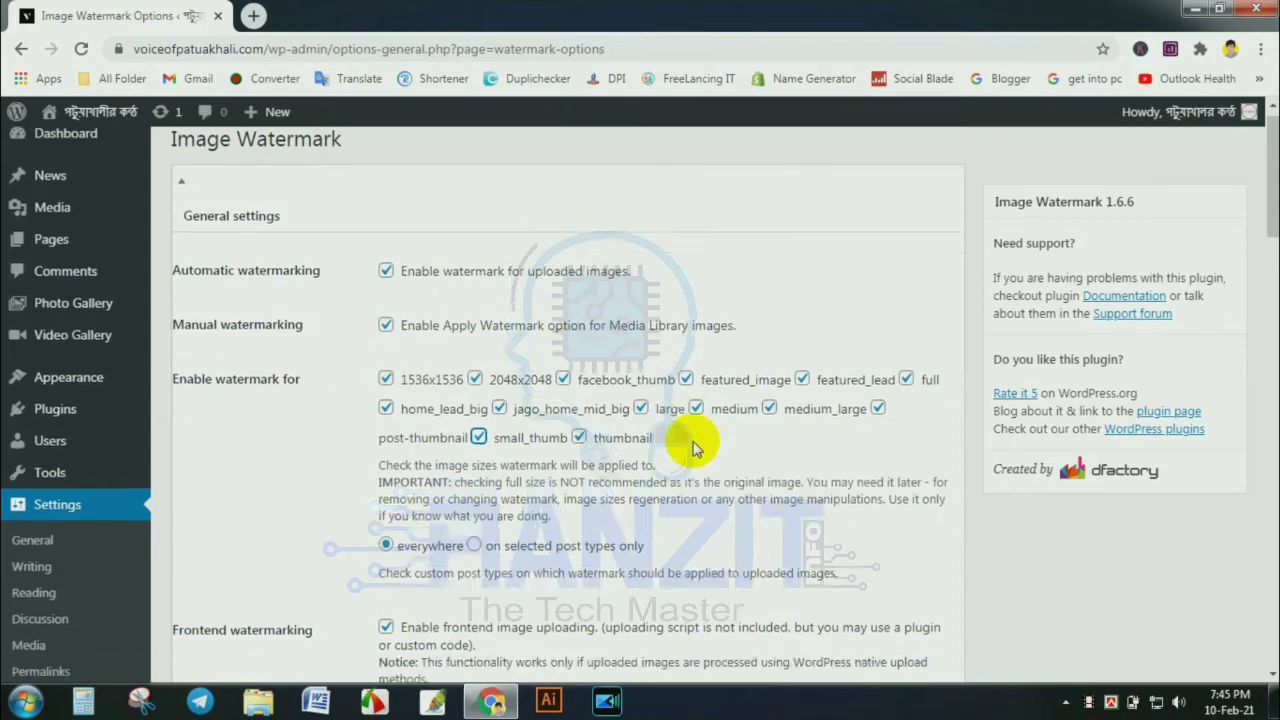
Begin selecting the watermark image by uploading a new file from the computer
{"action": "scroll", "coordinate": [693, 445], "scroll_direction": "down", "scroll_amount": 3}
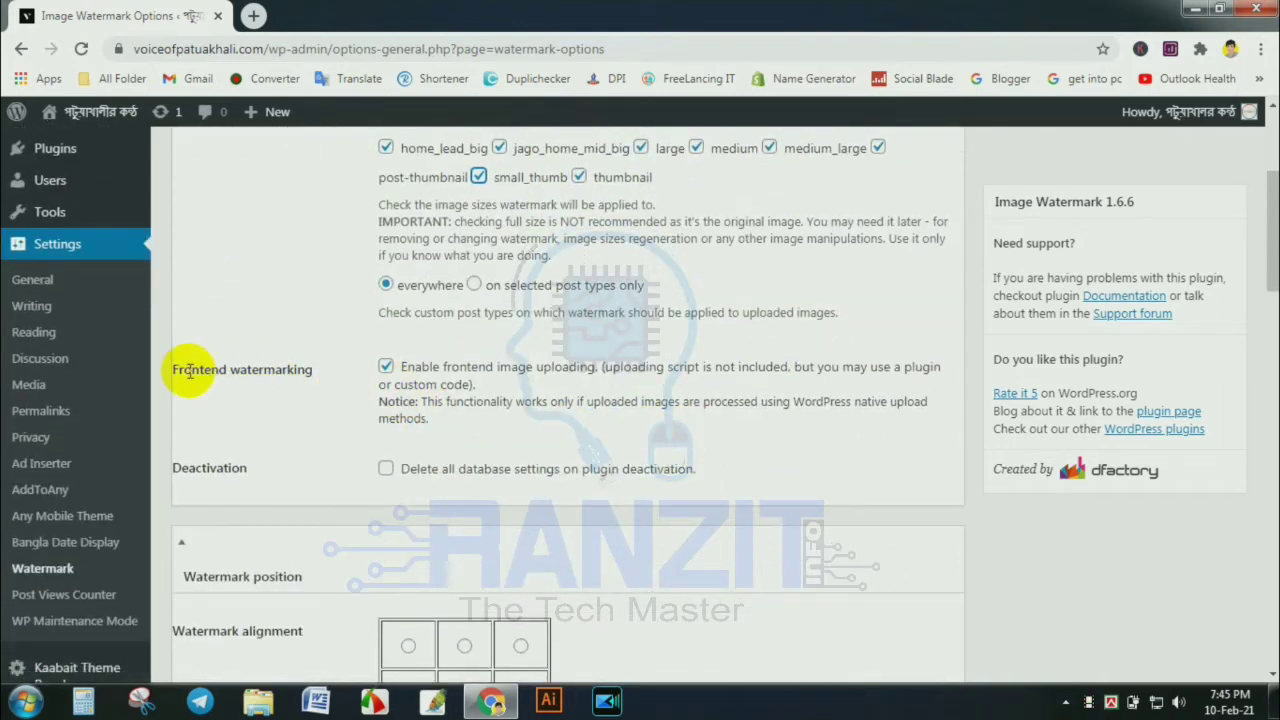
{"action": "scroll", "coordinate": [487, 350], "scroll_direction": "down", "scroll_amount": 1}
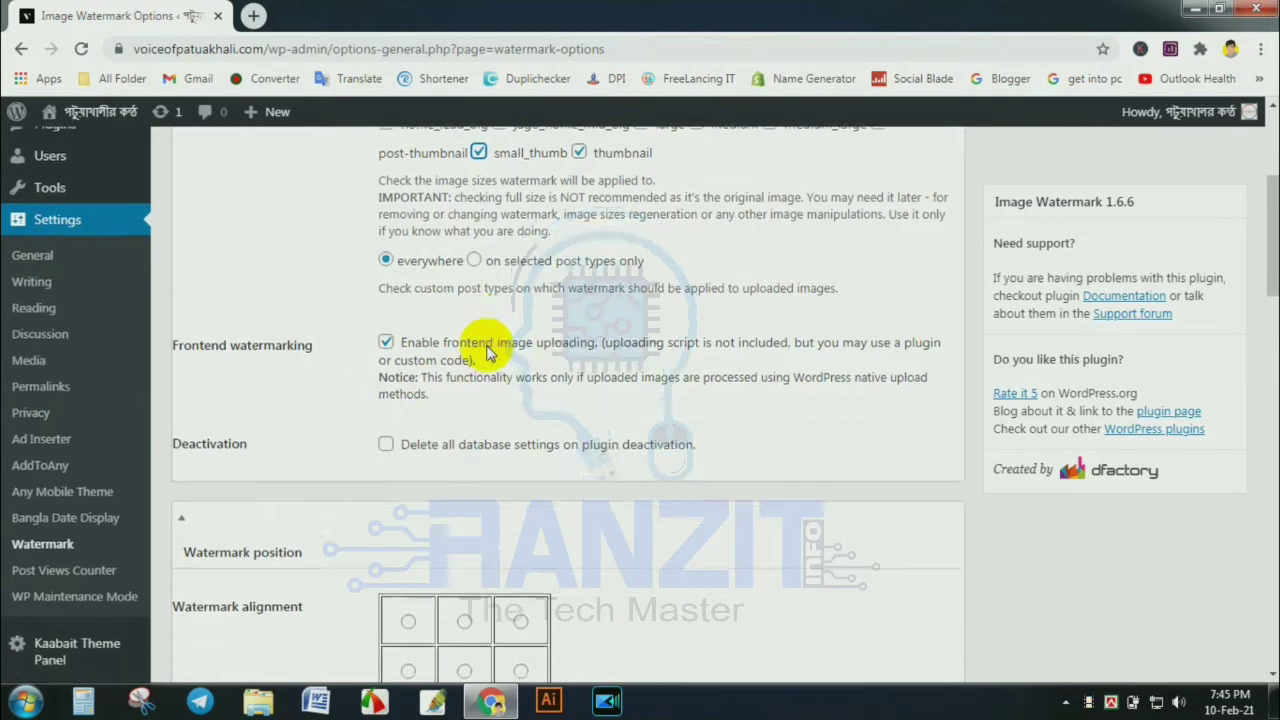
{"action": "scroll", "coordinate": [400, 380], "scroll_direction": "down", "scroll_amount": 2}
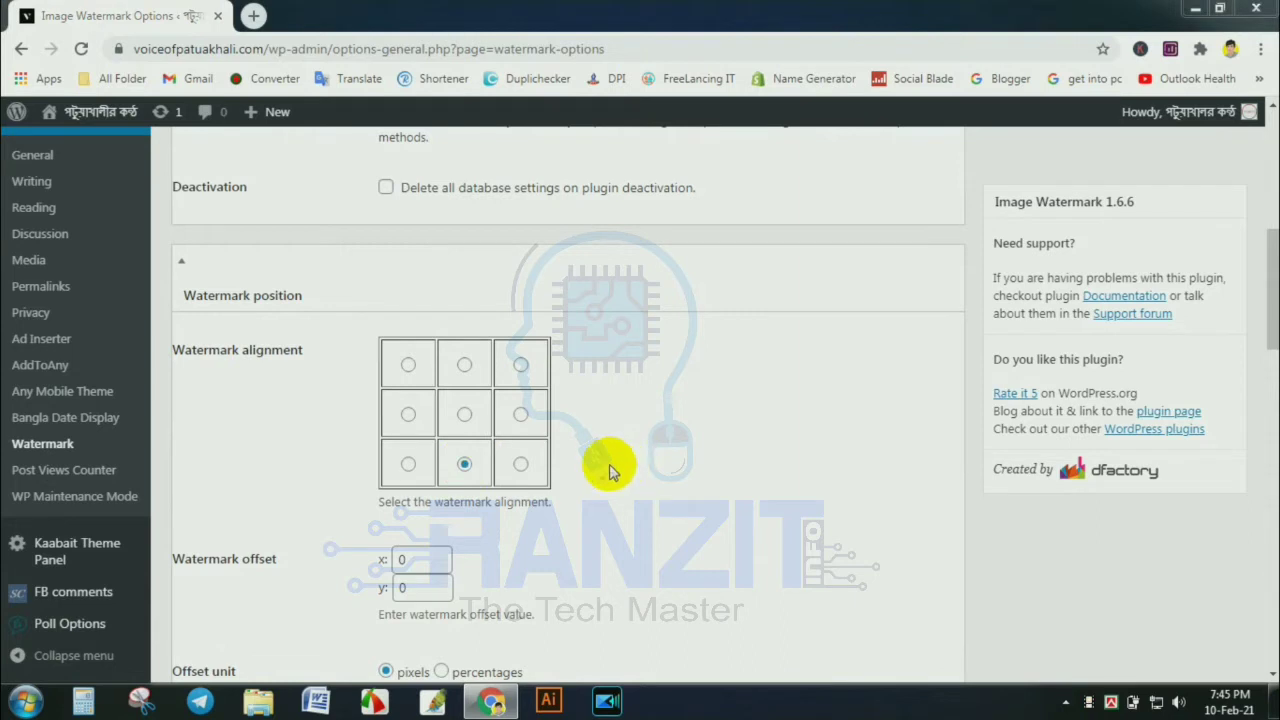
{"action": "scroll", "coordinate": [709, 505], "scroll_direction": "down", "scroll_amount": 2}
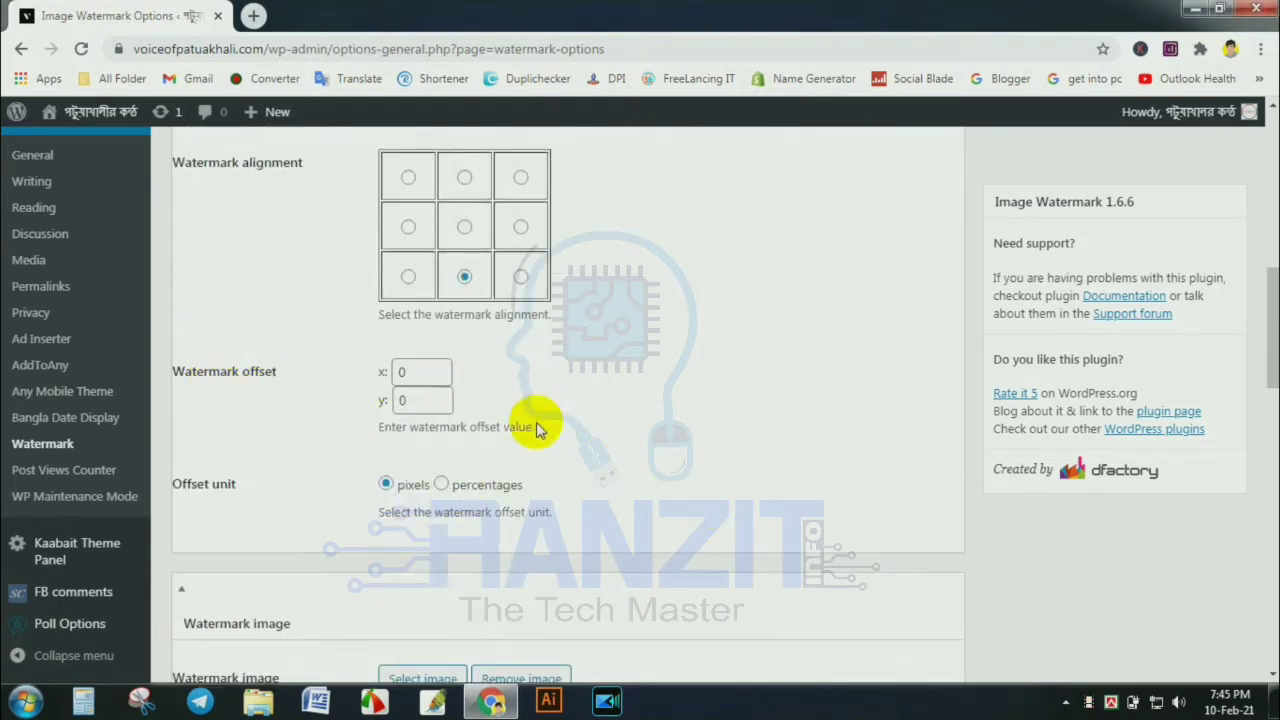
{"action": "scroll", "coordinate": [300, 470], "scroll_direction": "down", "scroll_amount": 3}
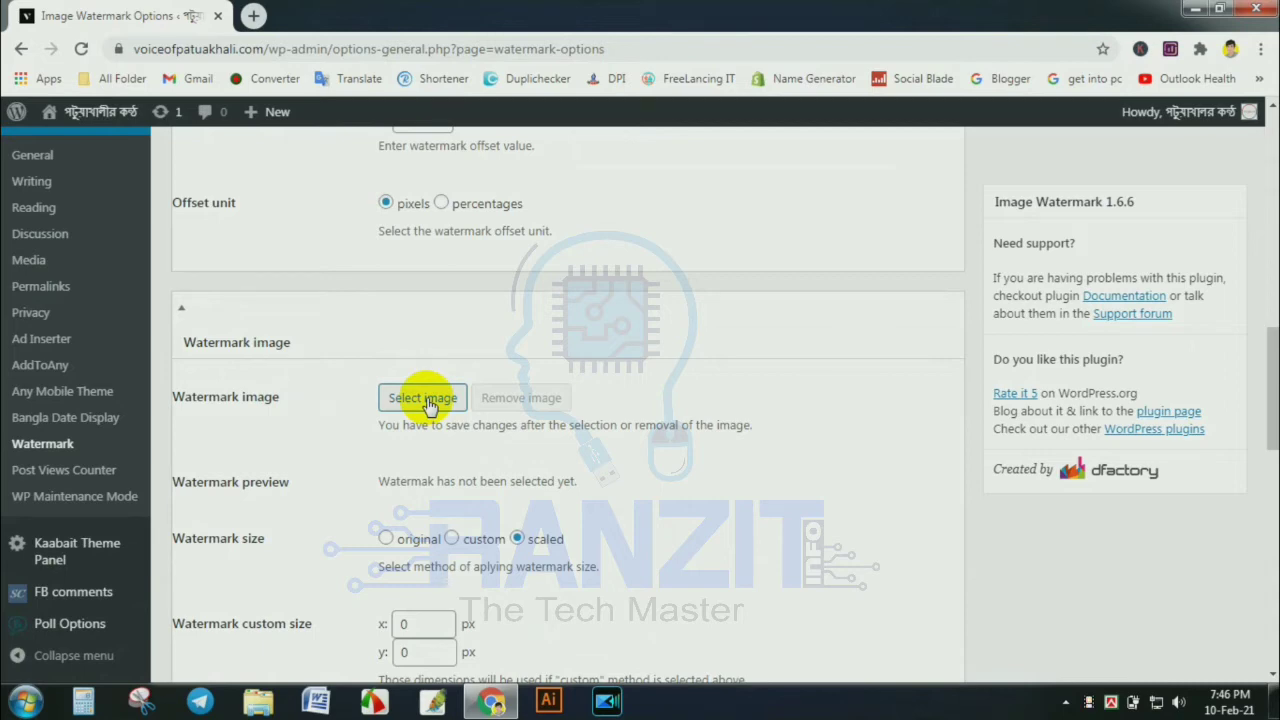
{"action": "left_click", "coordinate": [423, 398]}
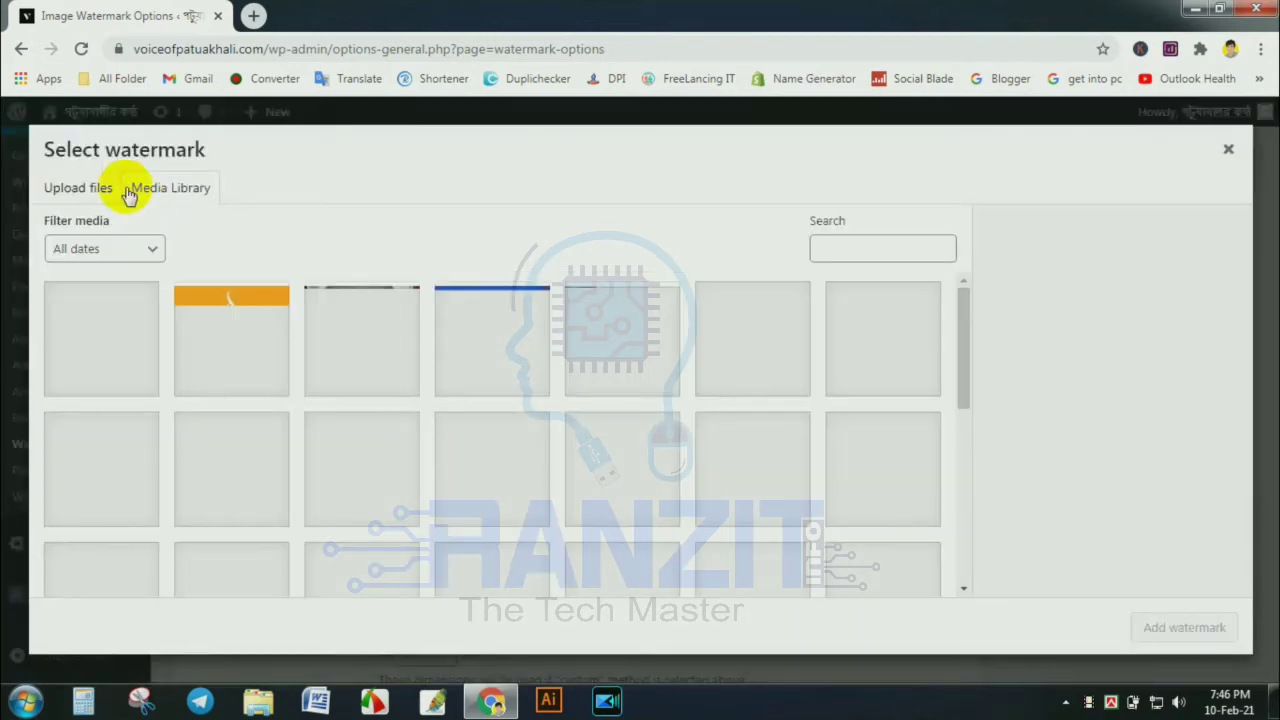
{"action": "left_click", "coordinate": [100, 189]}
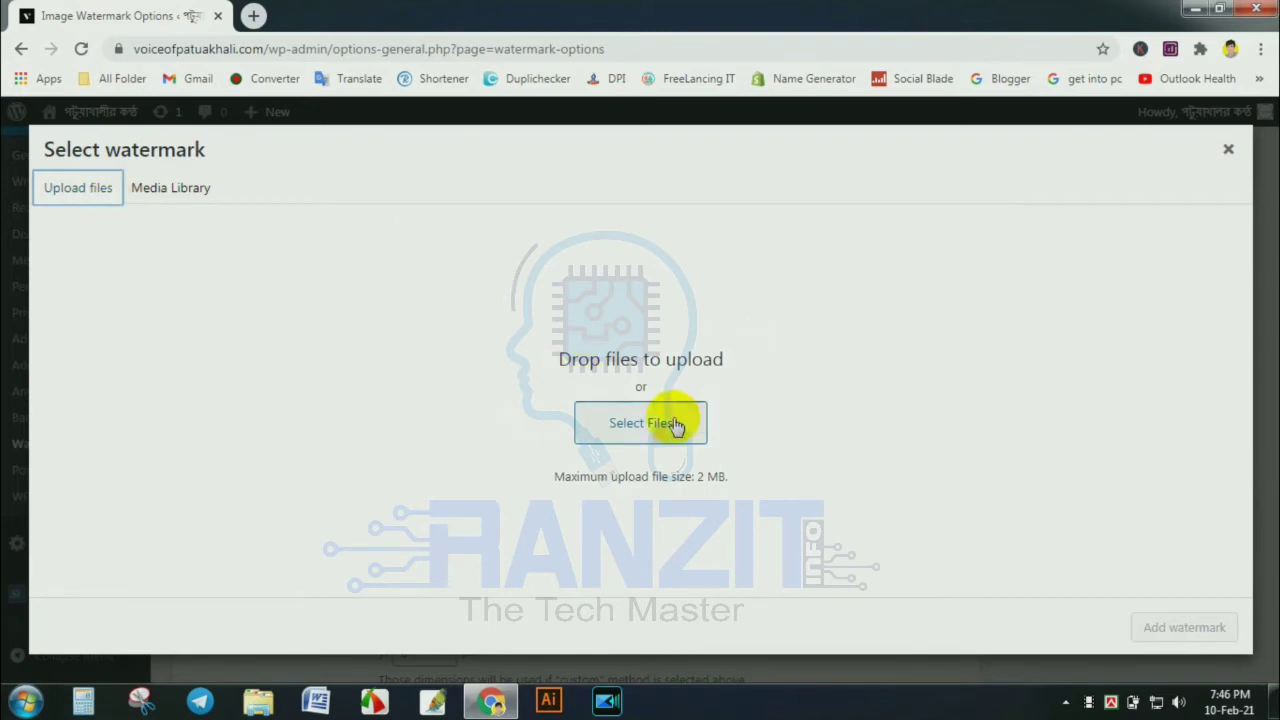
{"action": "left_click", "coordinate": [630, 432]}
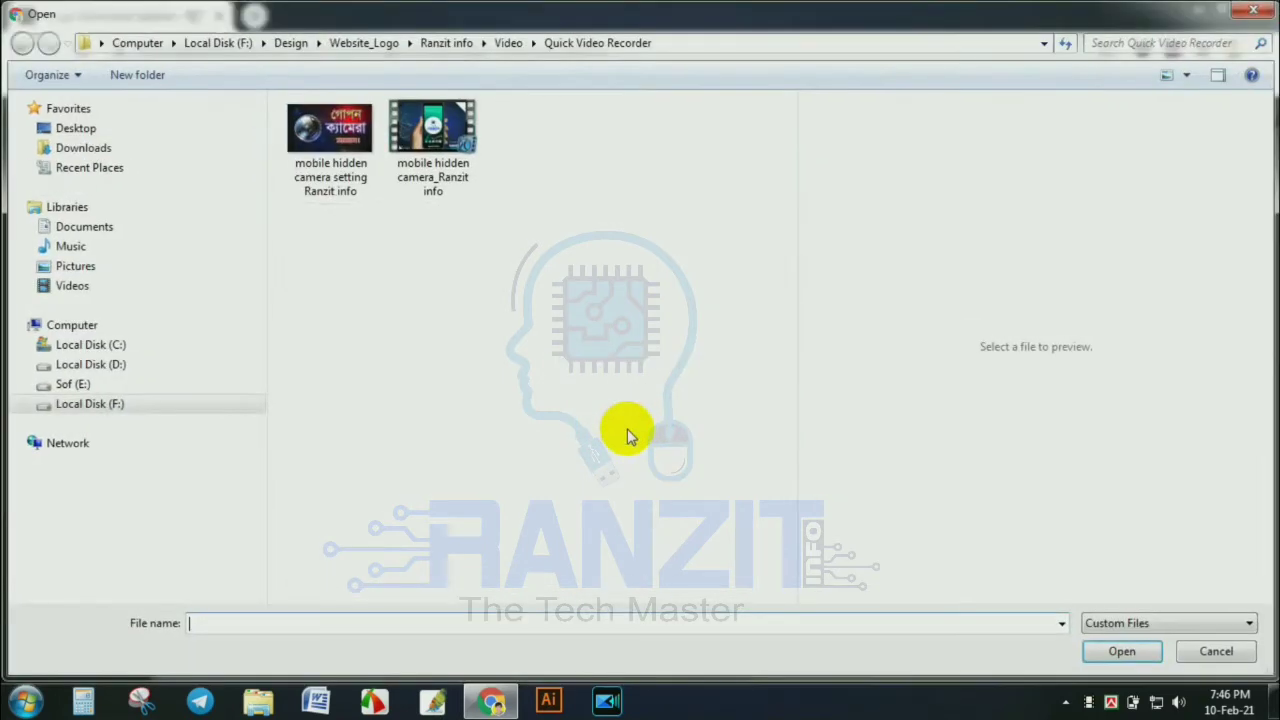
Browse on Local Disk (F:) to the Design folder inside Design > Website_Logo > Voice Of PTK
{"action": "left_click", "coordinate": [100, 403]}
{"action": "left_click", "coordinate": [352, 130]}
{"action": "double_click", "coordinate": [352, 130]}
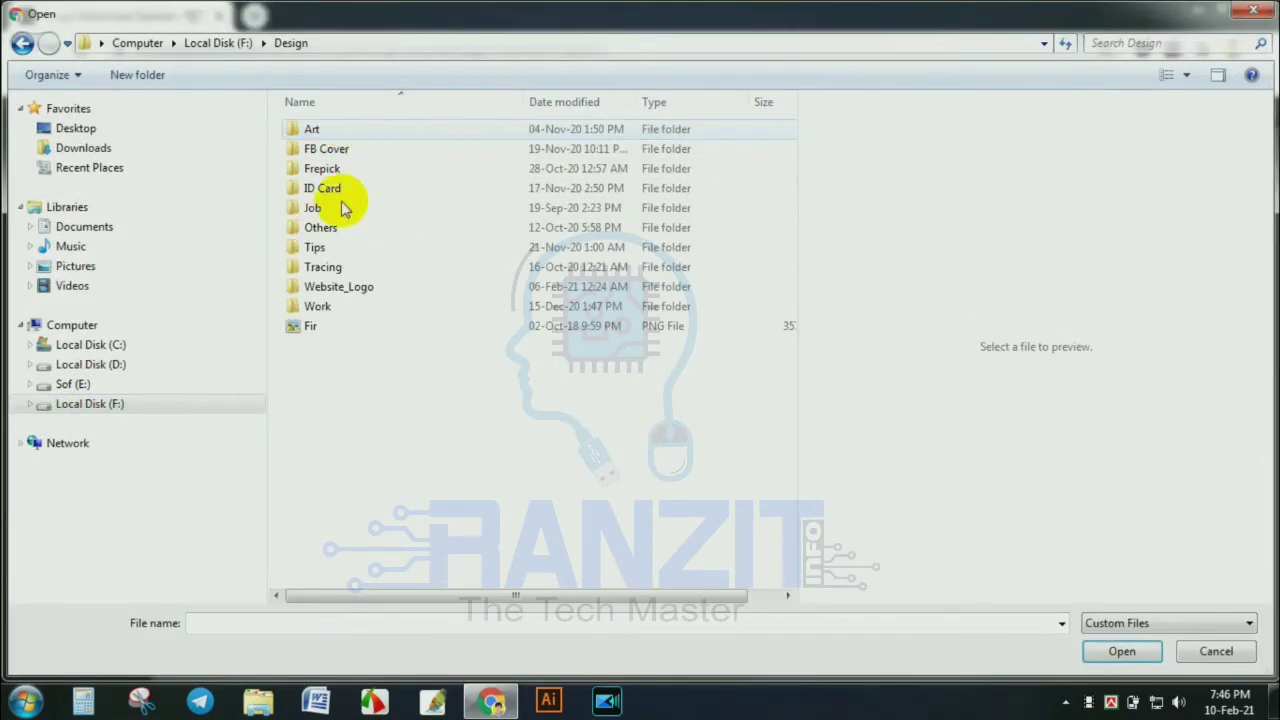
{"action": "double_click", "coordinate": [345, 287]}
{"action": "scroll", "coordinate": [359, 267], "scroll_direction": "down", "scroll_amount": 3}
{"action": "double_click", "coordinate": [355, 540]}
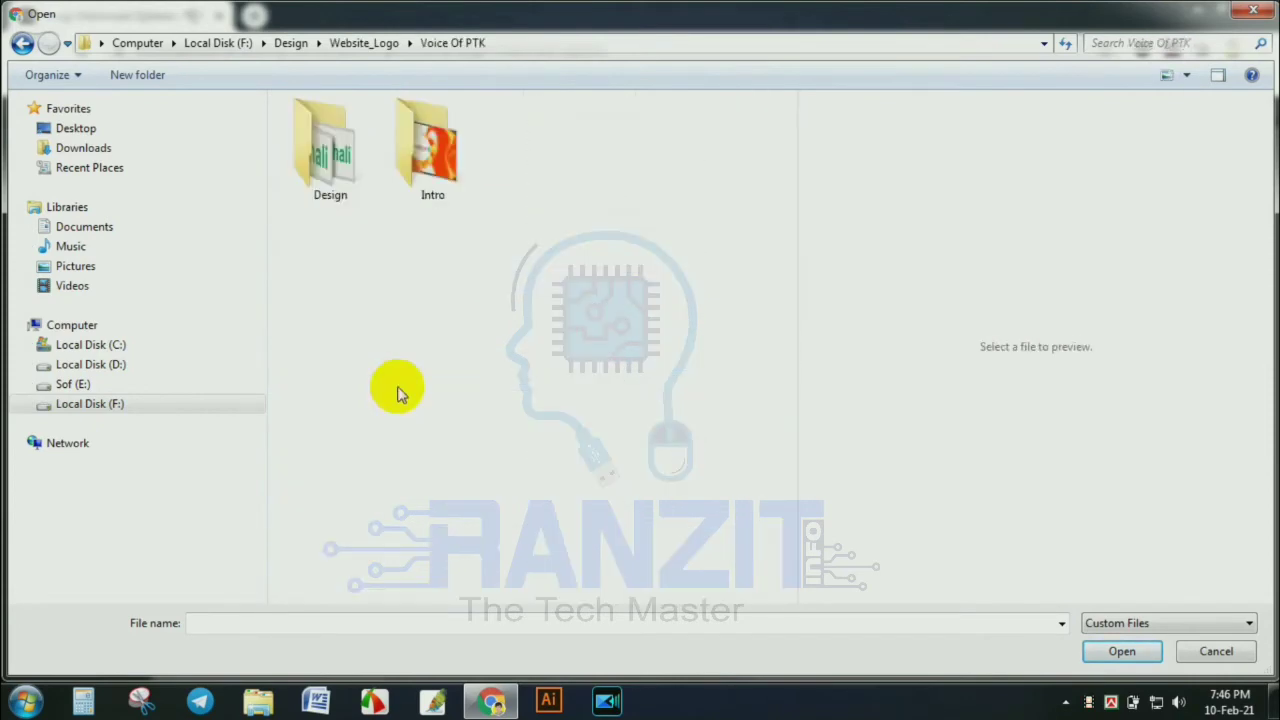
{"action": "double_click", "coordinate": [335, 150]}
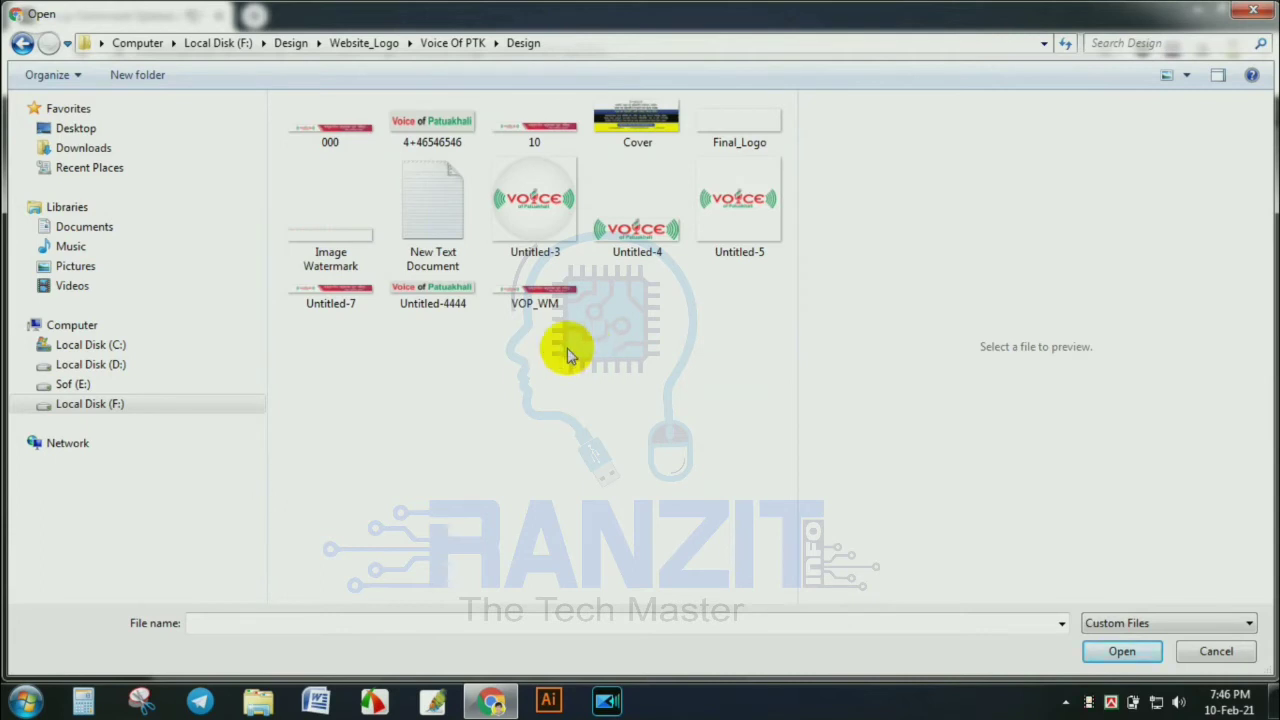
Upload the Image Watermark file and add it as the plugin's watermark
{"action": "left_click", "coordinate": [337, 240]}
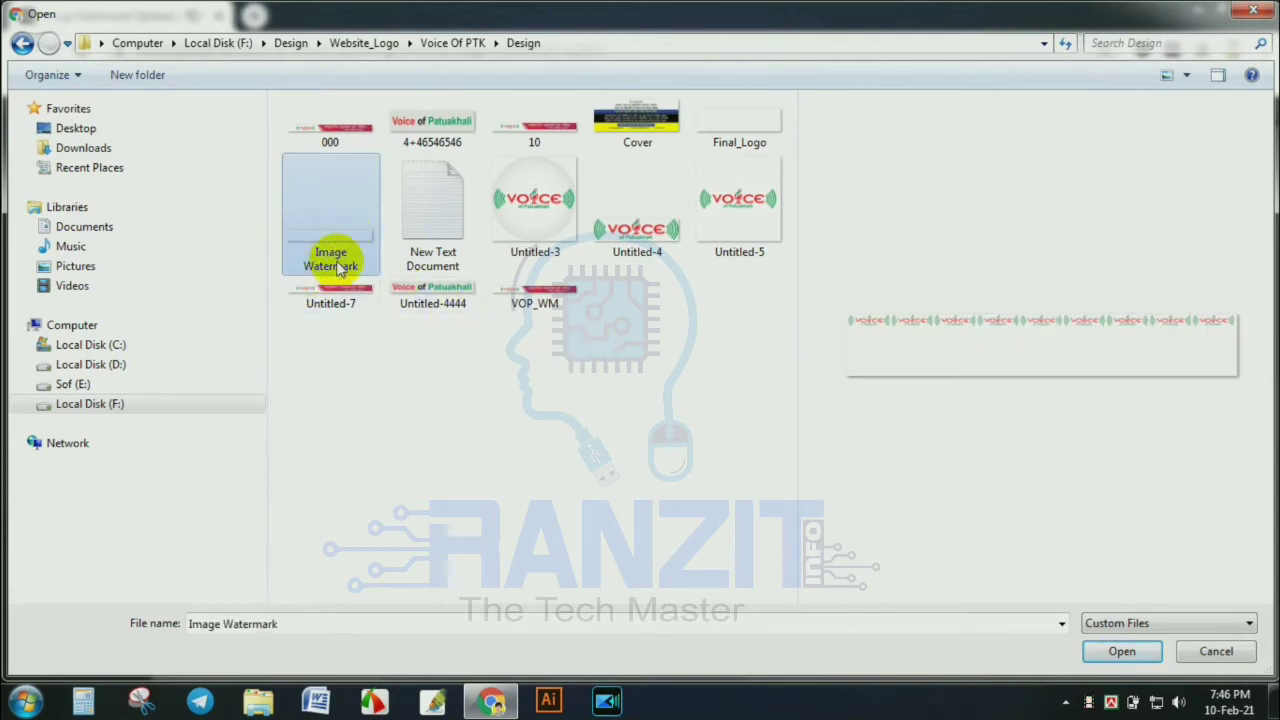
{"action": "left_click", "coordinate": [1121, 652]}
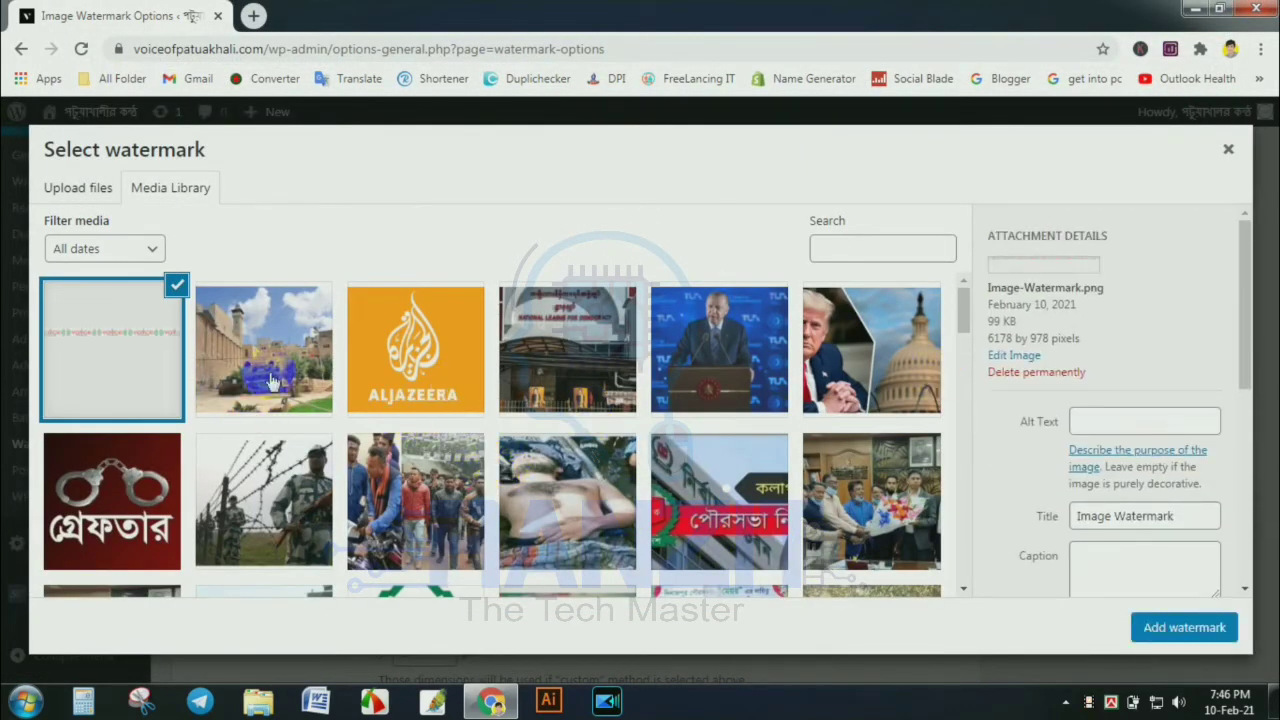
{"action": "left_click", "coordinate": [1177, 632]}
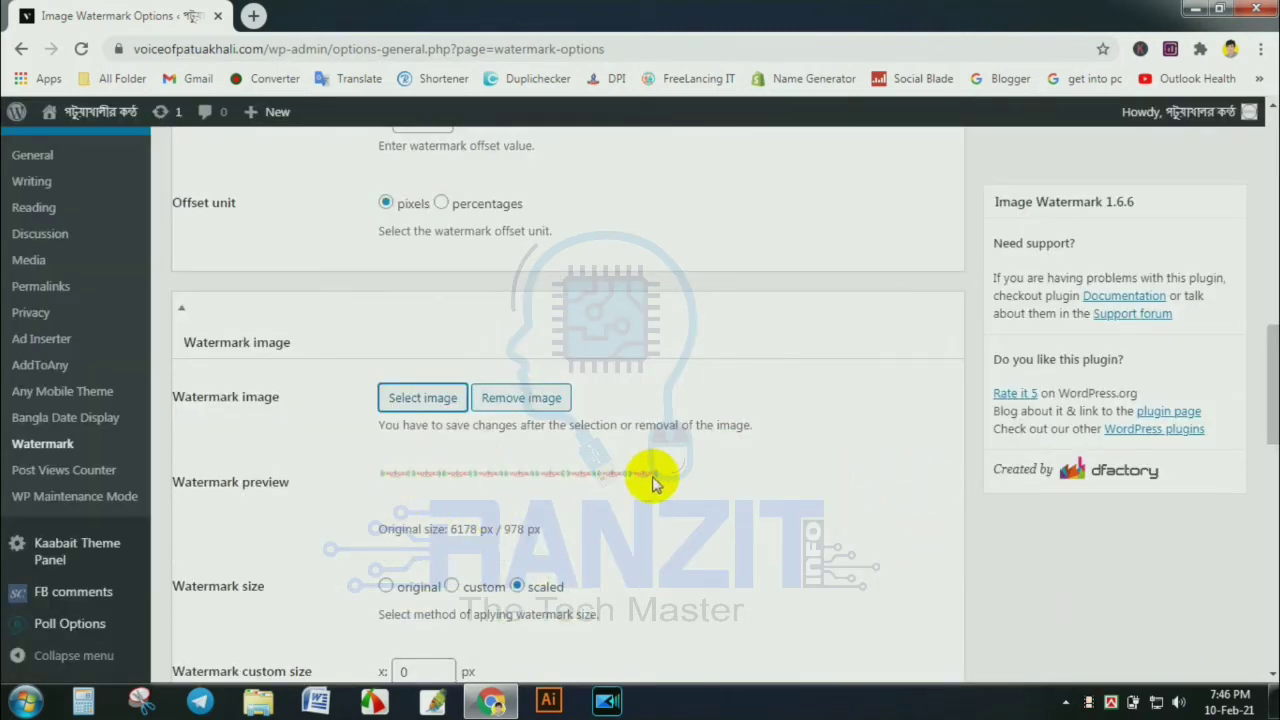
Set the output image quality of watermarked images to 100
{"action": "scroll", "coordinate": [514, 480], "scroll_direction": "down", "scroll_amount": 2}
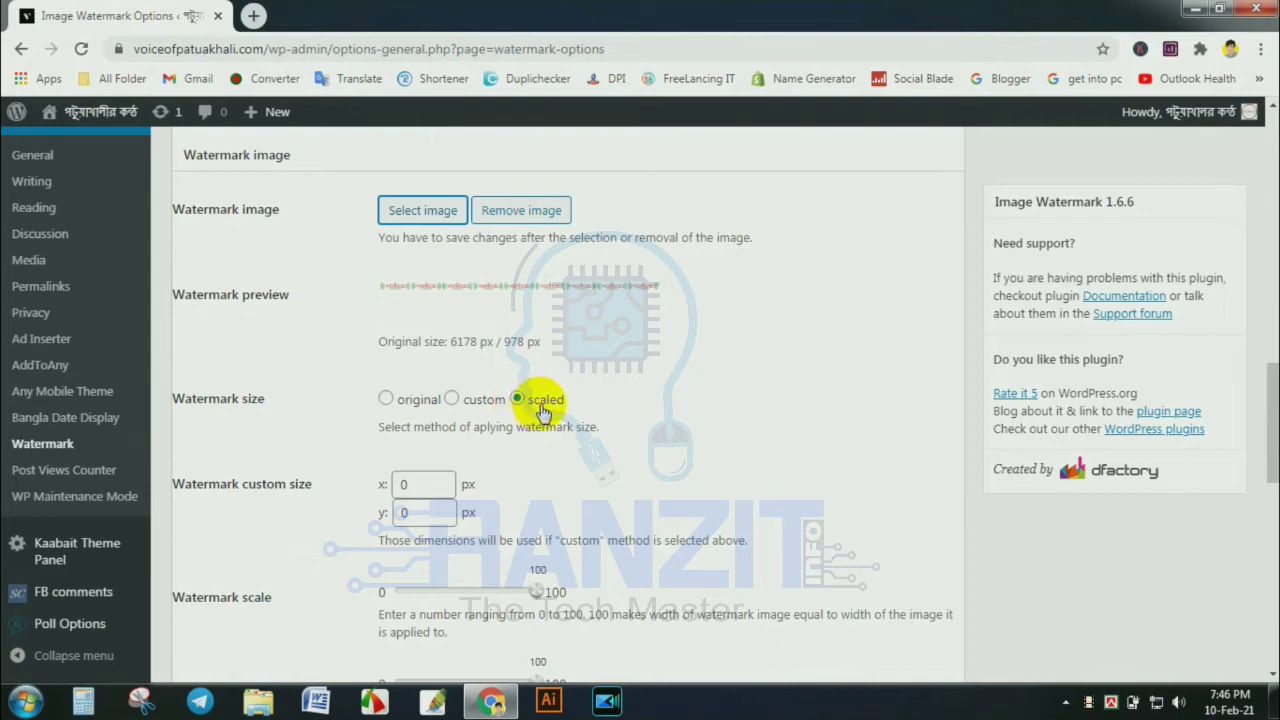
{"action": "scroll", "coordinate": [257, 486], "scroll_direction": "down", "scroll_amount": 1}
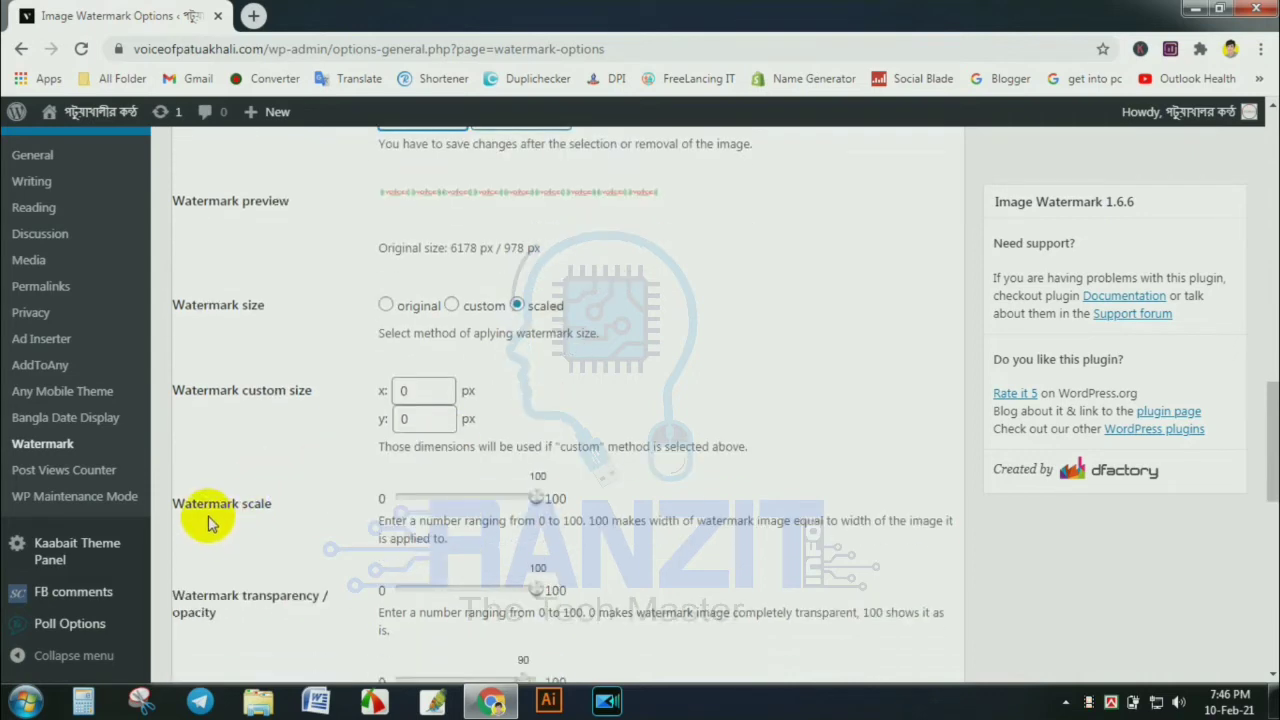
{"action": "scroll", "coordinate": [200, 471], "scroll_direction": "down", "scroll_amount": 2}
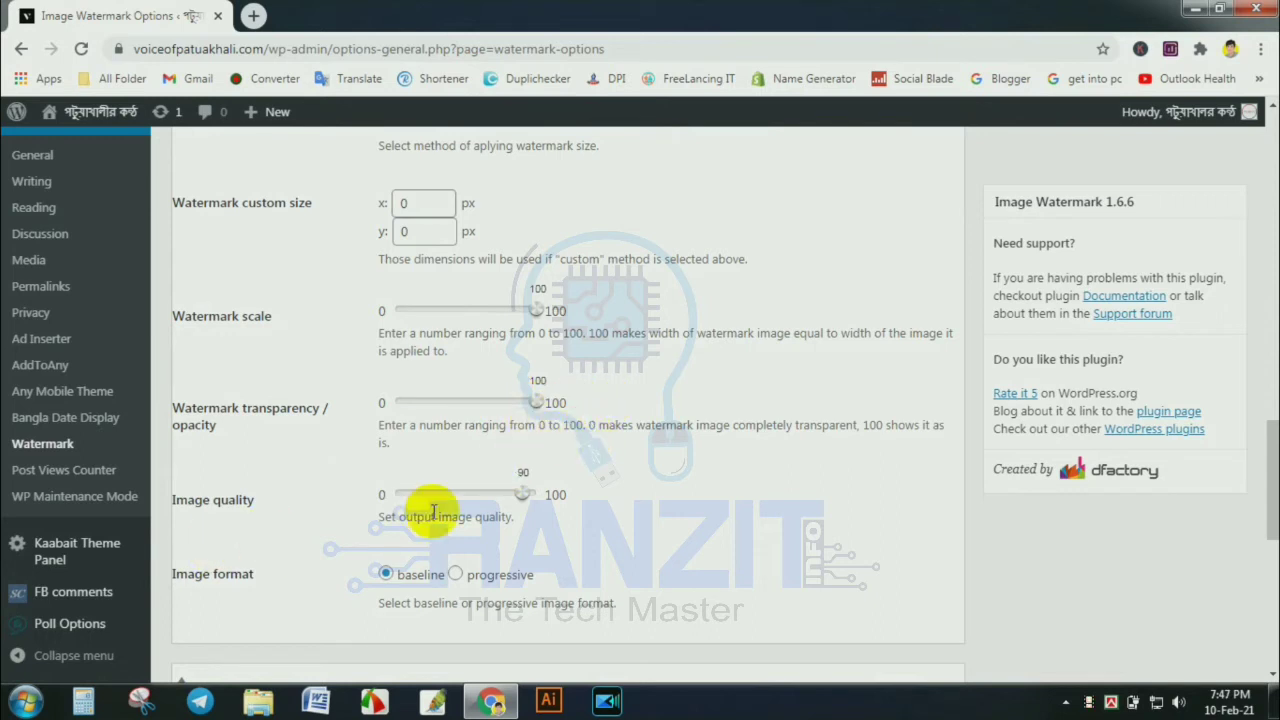
{"action": "left_click_drag", "start_coordinate": [570, 496], "coordinate": [543, 495]}
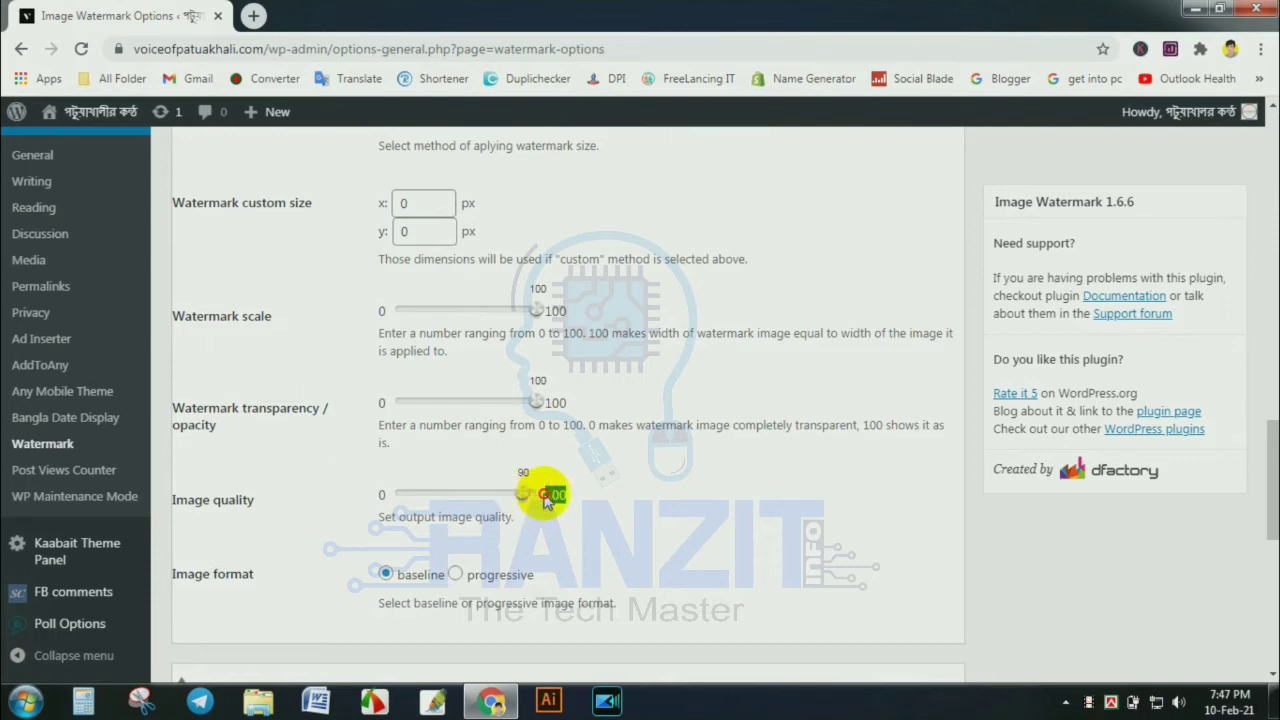
Set the backup image quality for full size images to 94
{"action": "scroll", "coordinate": [549, 494], "scroll_direction": "down", "scroll_amount": 1}
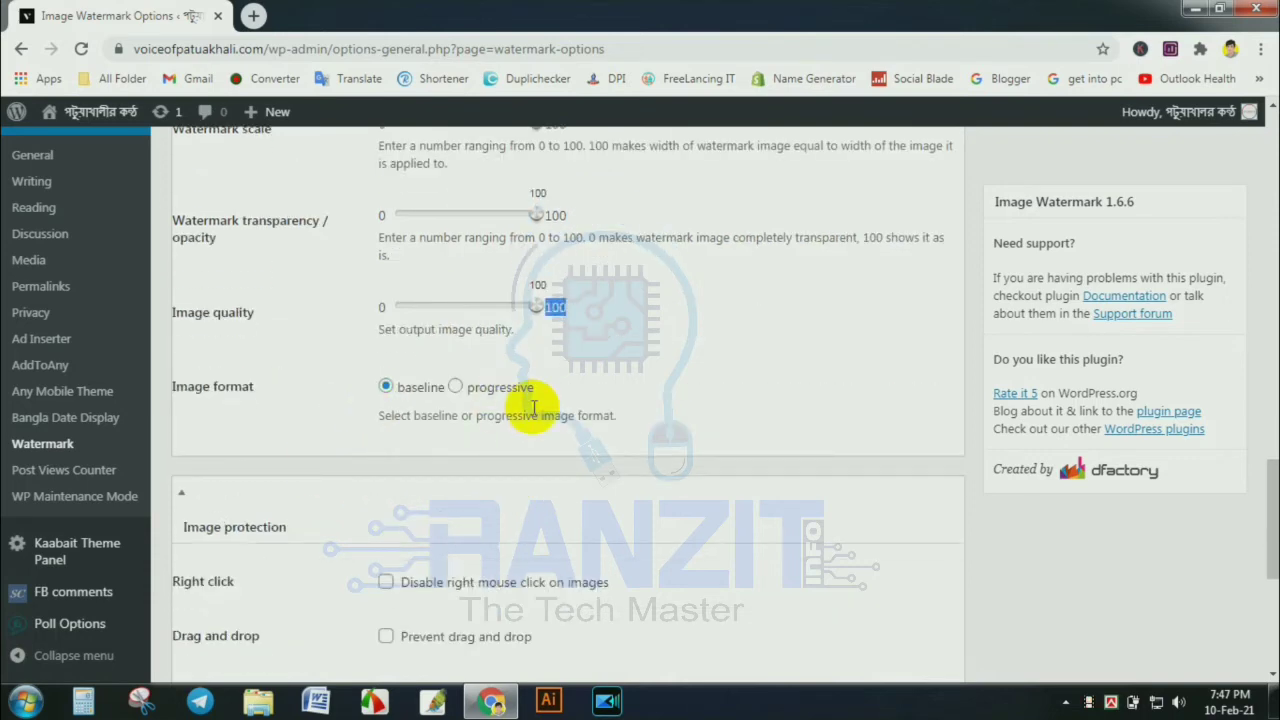
{"action": "scroll", "coordinate": [500, 404], "scroll_direction": "down", "scroll_amount": 3}
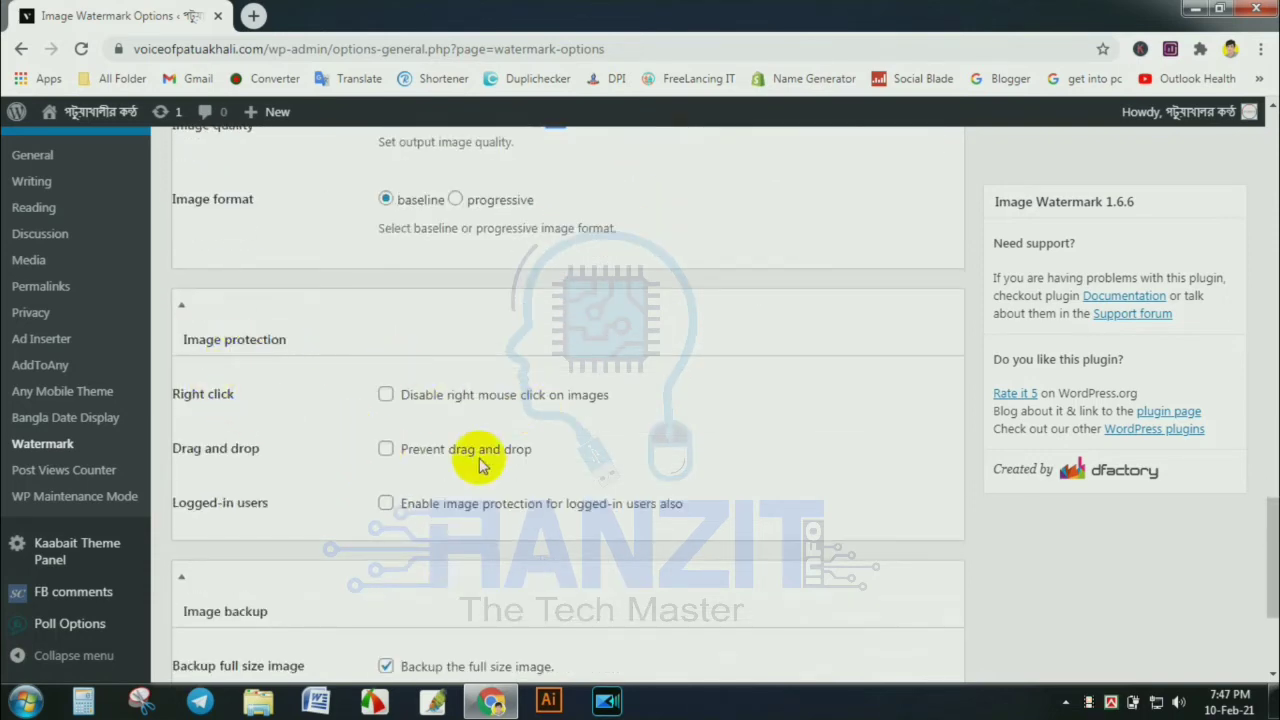
{"action": "scroll", "coordinate": [445, 537], "scroll_direction": "down", "scroll_amount": 1}
{"action": "scroll", "coordinate": [443, 530], "scroll_direction": "down", "scroll_amount": 2}
{"action": "left_click_drag", "start_coordinate": [520, 482], "coordinate": [600, 490]}
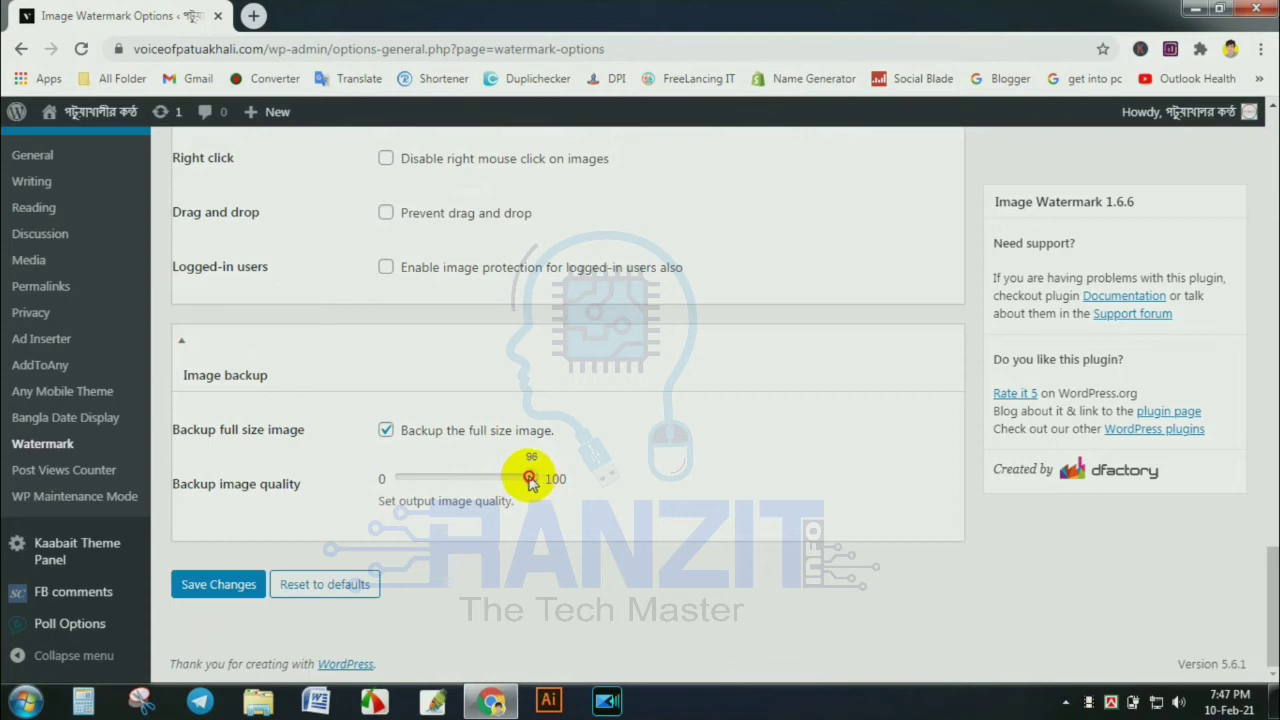
{"action": "left_click_drag", "start_coordinate": [527, 480], "coordinate": [525, 479]}
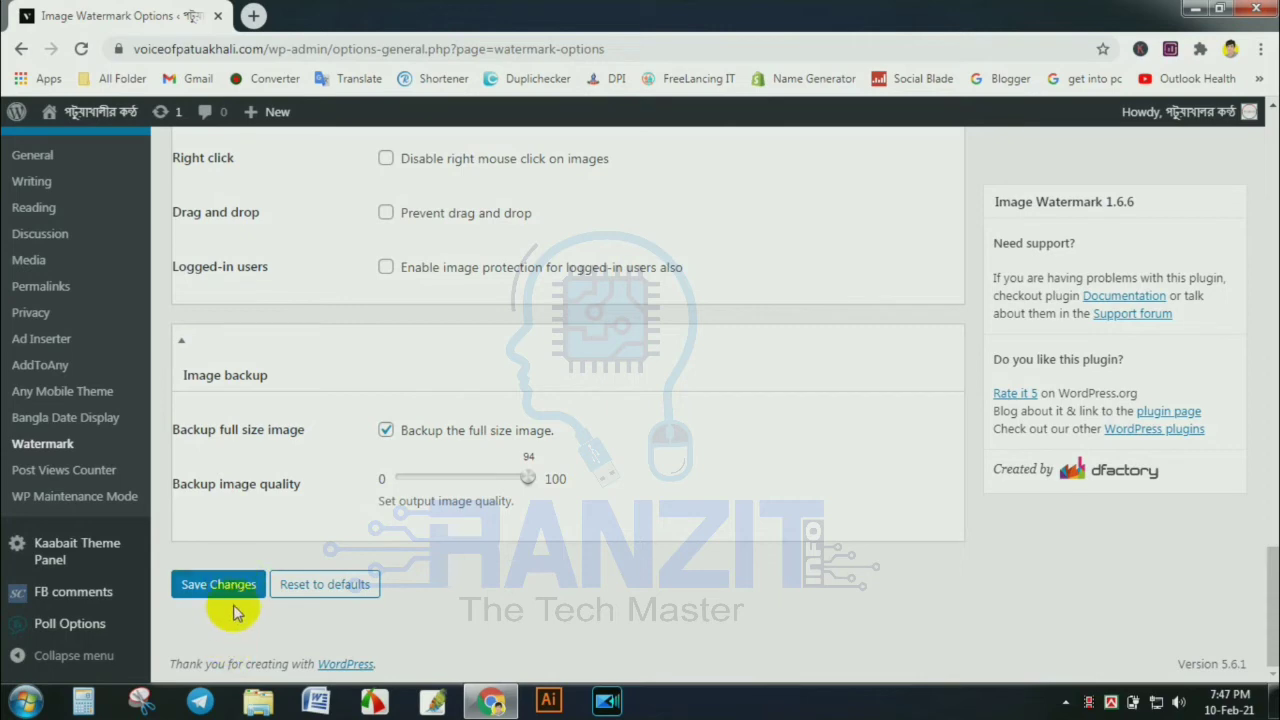
Review the watermark options from the general settings to the image backup section and save the changes
{"action": "scroll", "coordinate": [230, 590], "scroll_direction": "up", "scroll_amount": 15}
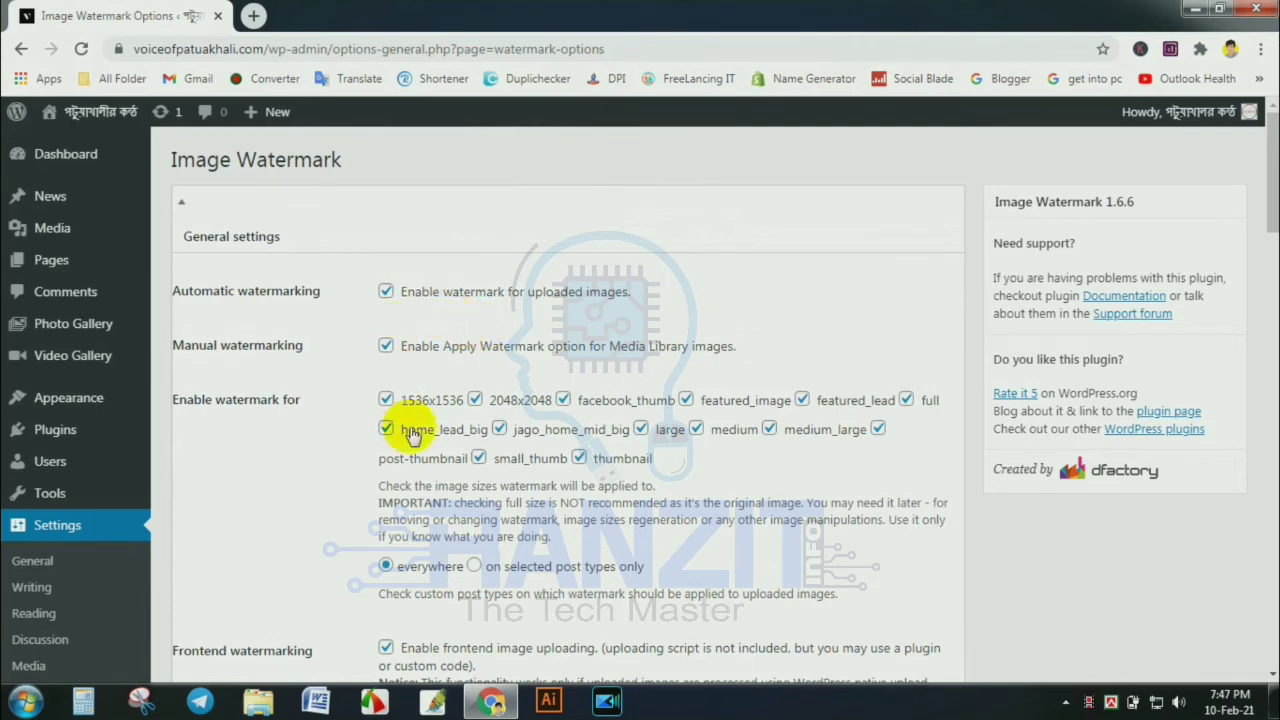
{"action": "scroll", "coordinate": [545, 490], "scroll_direction": "down", "scroll_amount": 5}
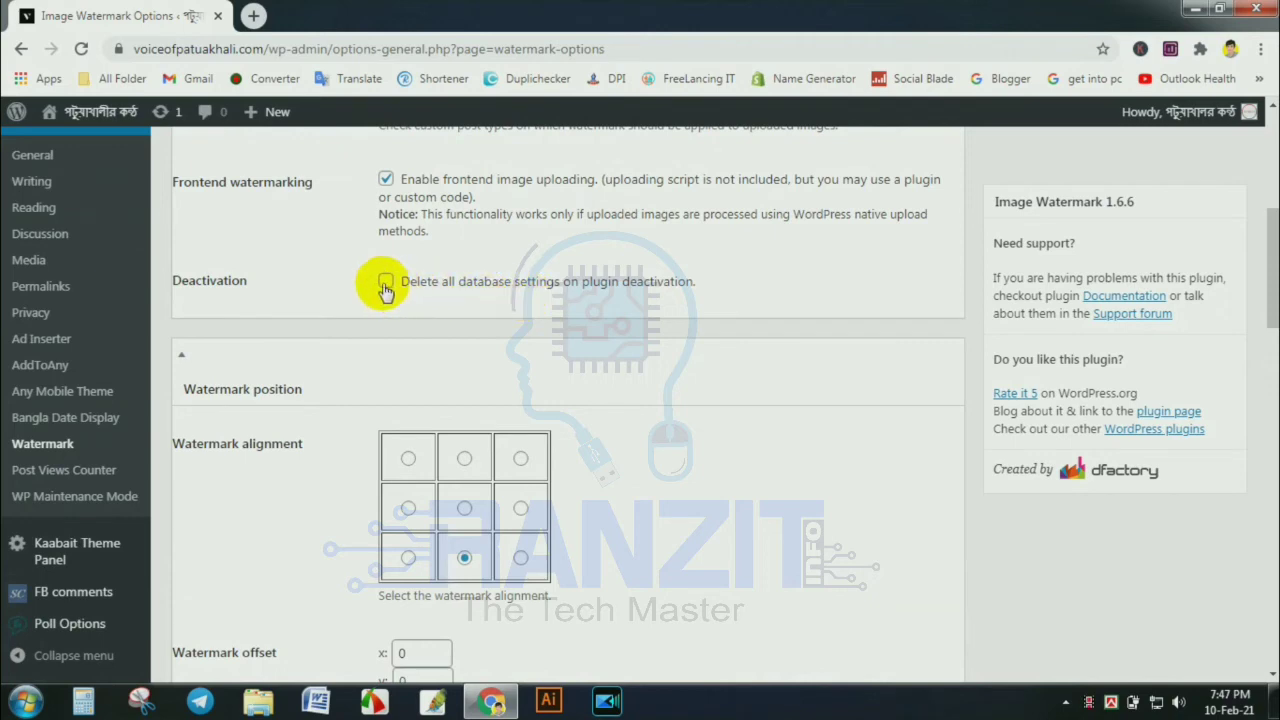
{"action": "scroll", "coordinate": [385, 288], "scroll_direction": "up", "scroll_amount": 4}
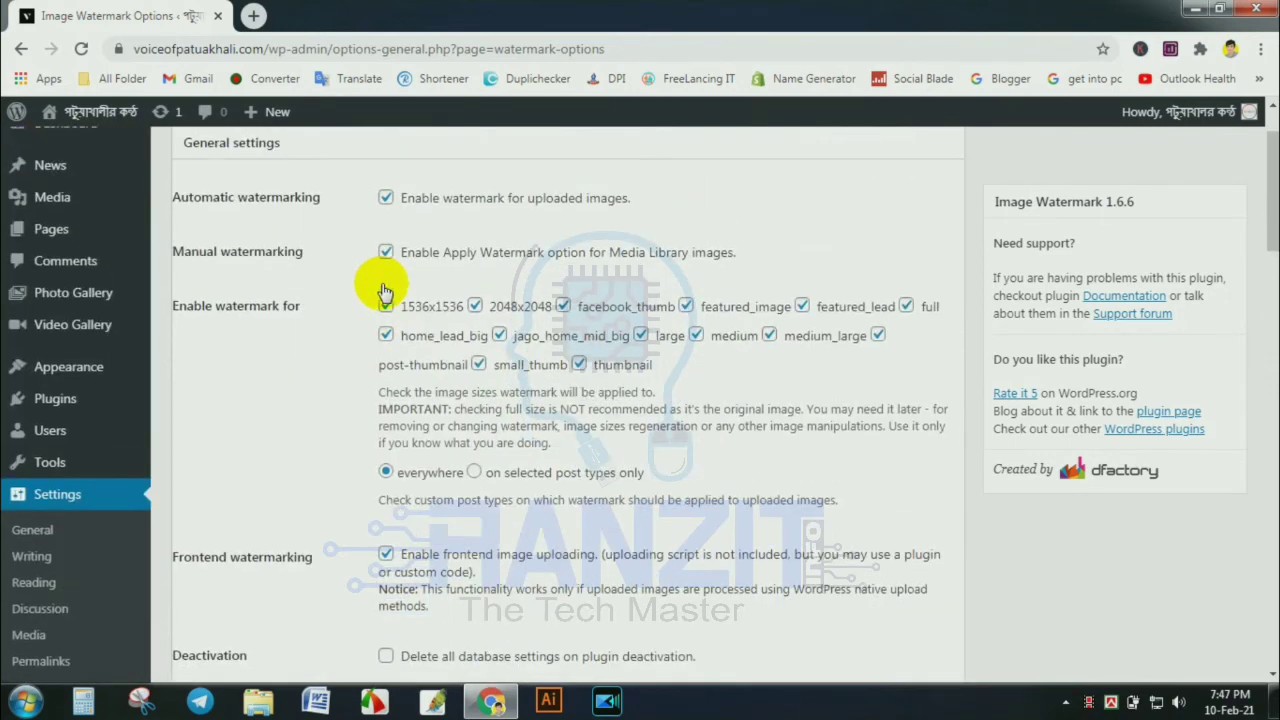
{"action": "scroll", "coordinate": [370, 408], "scroll_direction": "down", "scroll_amount": 2}
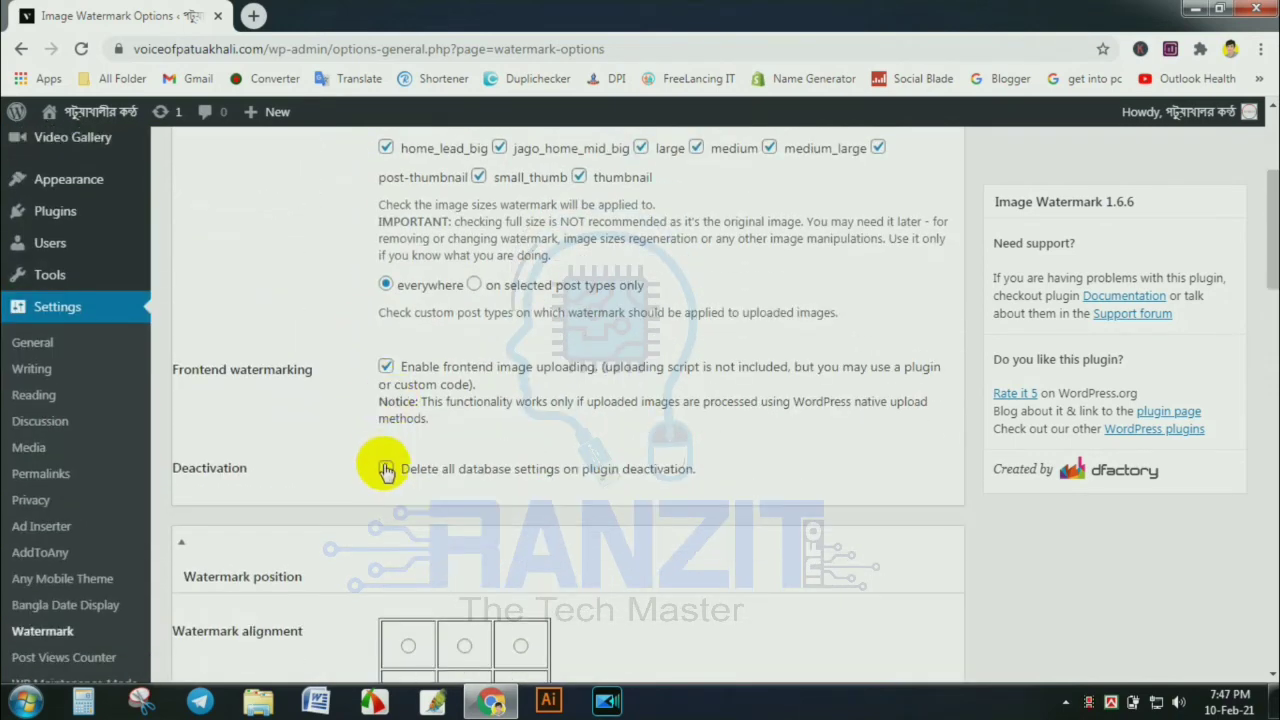
{"action": "scroll", "coordinate": [392, 500], "scroll_direction": "up", "scroll_amount": 3}
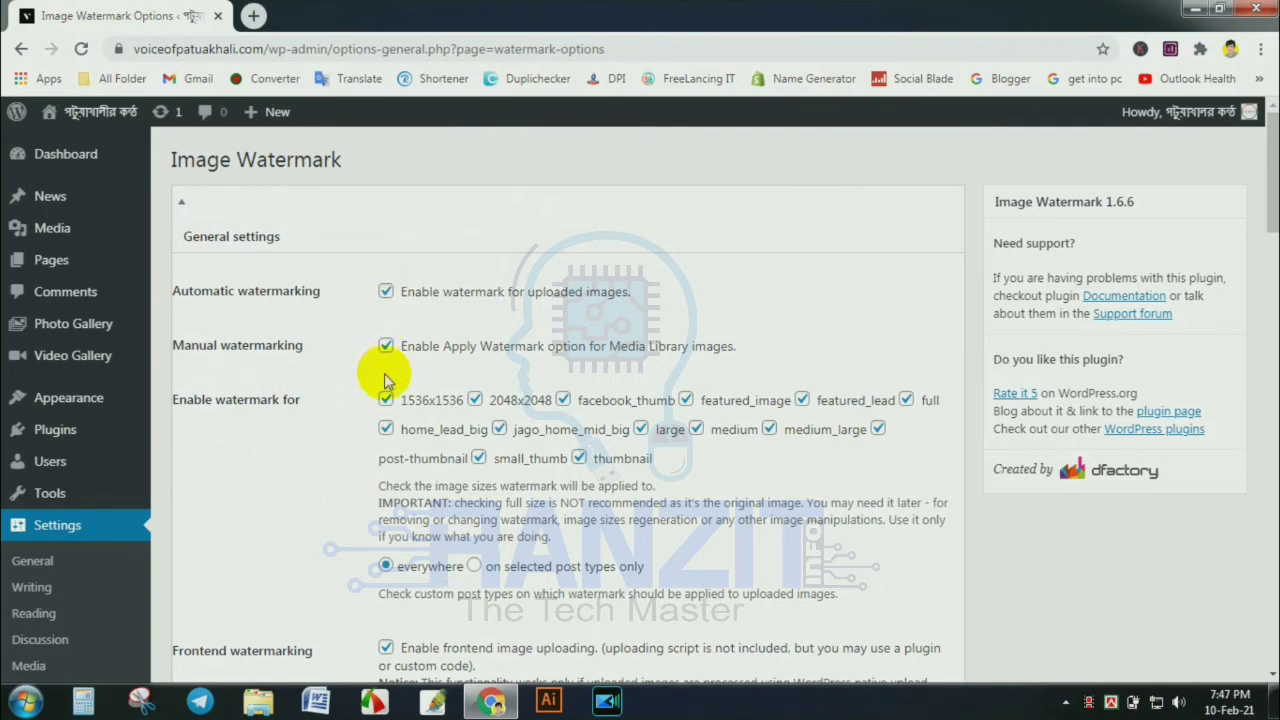
{"action": "scroll", "coordinate": [384, 370], "scroll_direction": "down", "scroll_amount": 10}
{"action": "scroll", "coordinate": [384, 370], "scroll_direction": "down", "scroll_amount": 10}
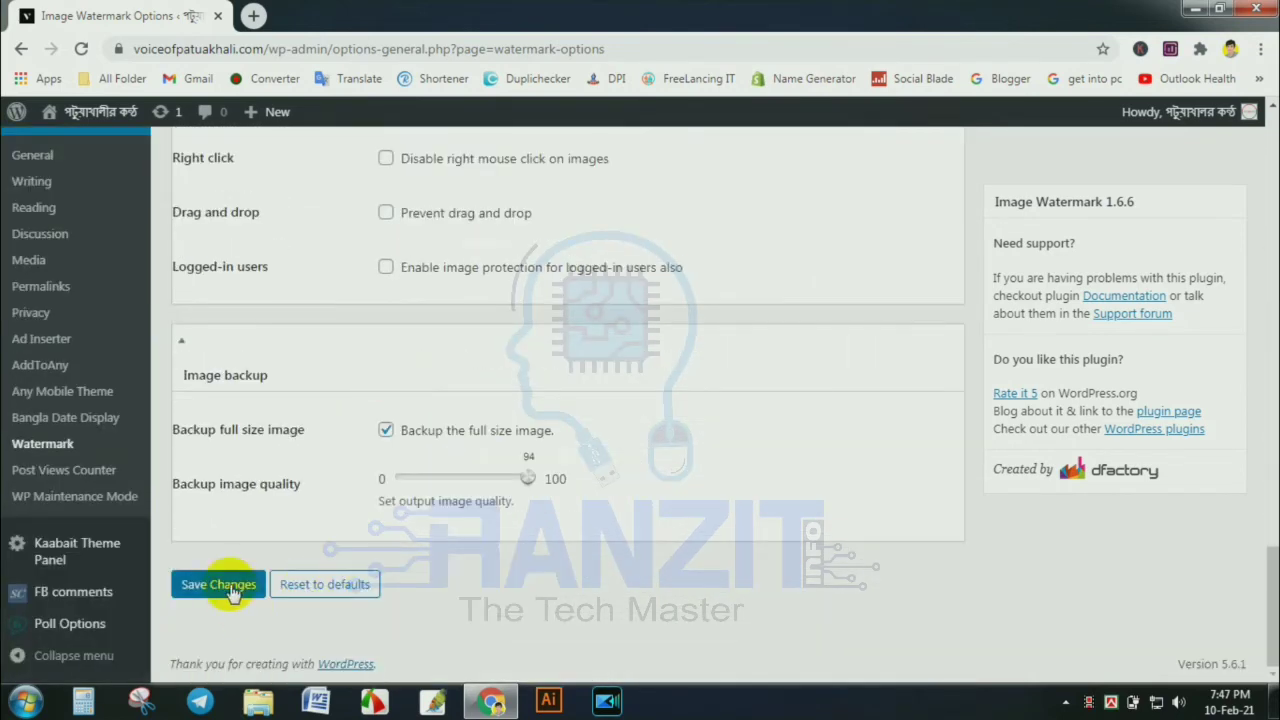
{"action": "left_click", "coordinate": [232, 590]}
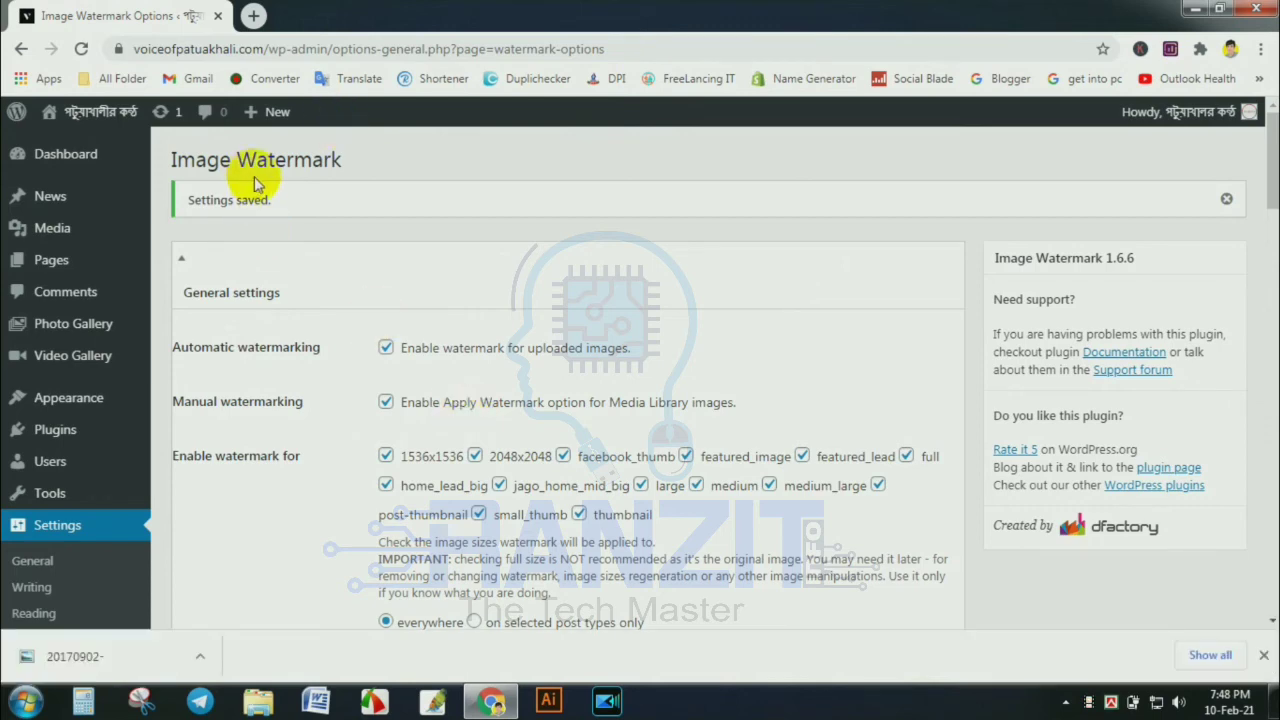
Create a new News post and open its featured image selection
{"action": "mouse_move", "coordinate": [262, 116]}
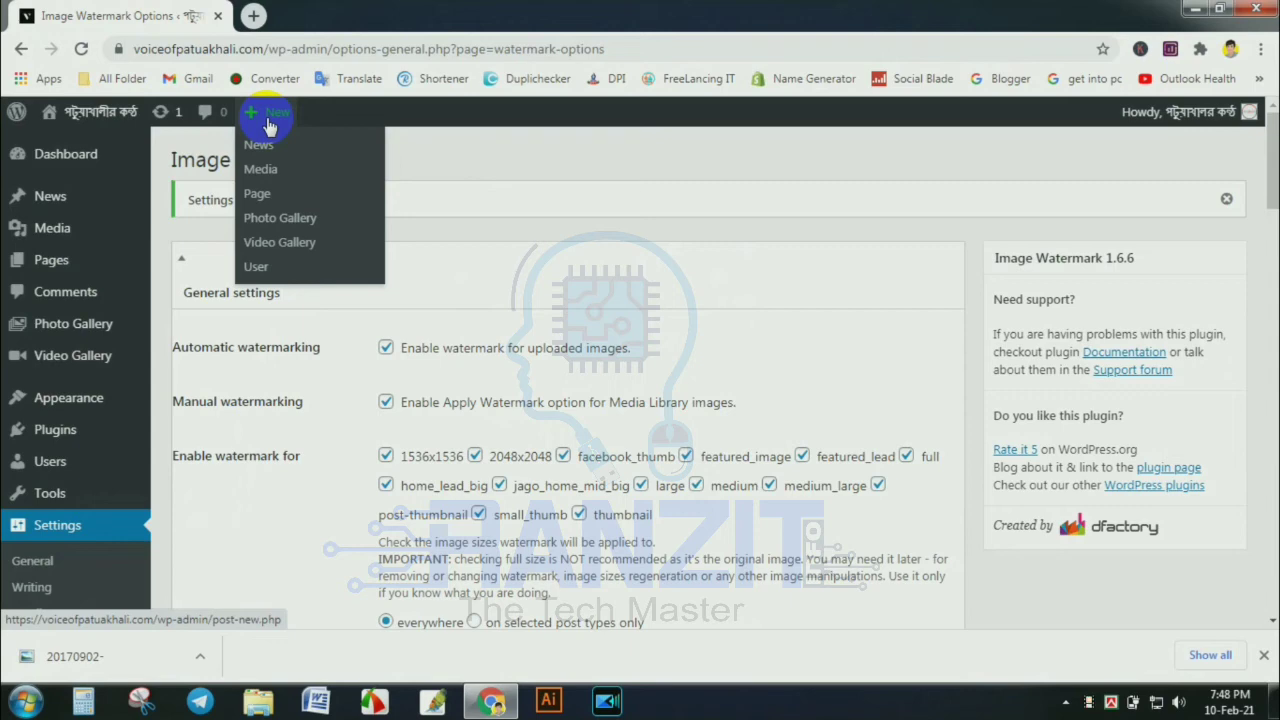
{"action": "left_click", "coordinate": [262, 146]}
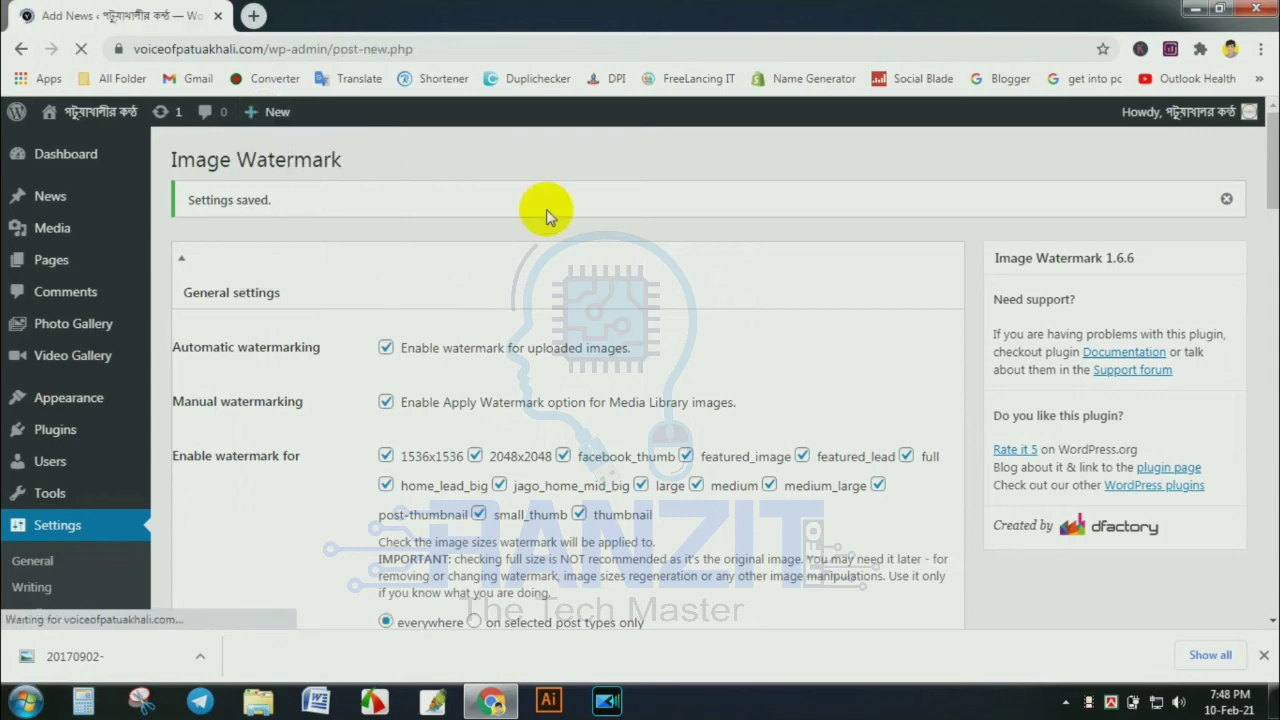
{"action": "scroll", "coordinate": [988, 335], "scroll_direction": "down", "scroll_amount": 4}
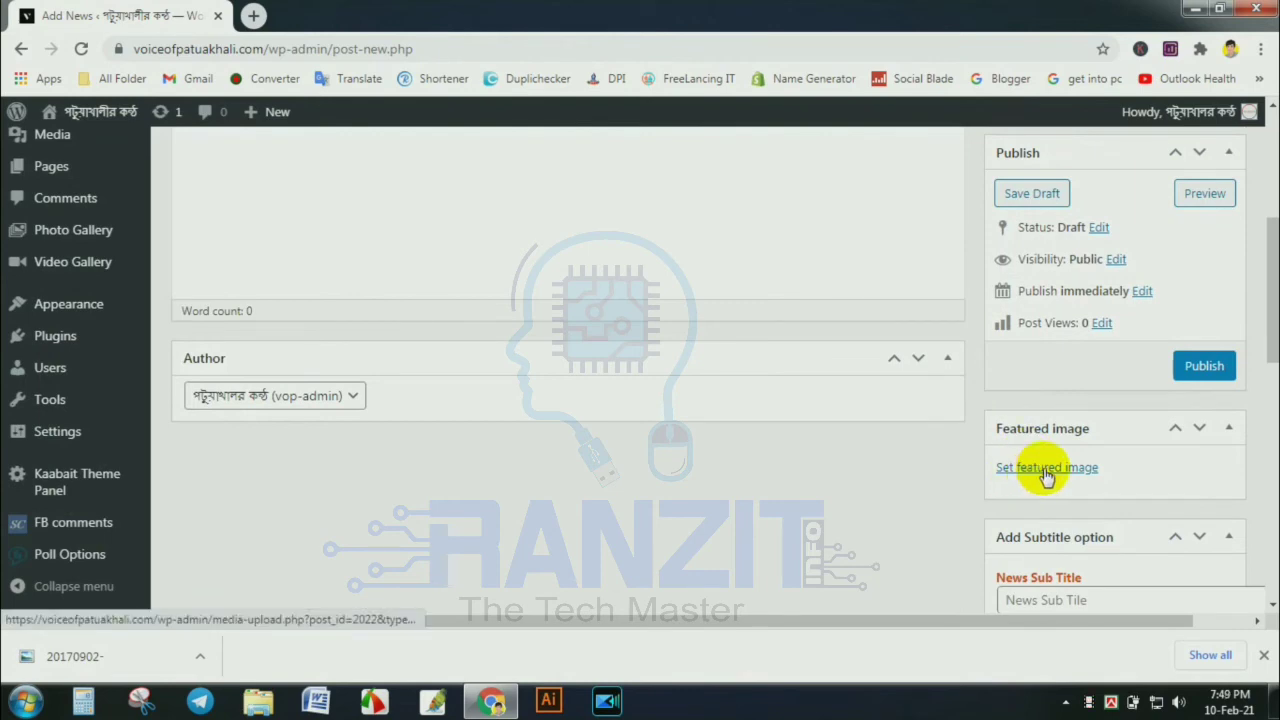
{"action": "left_click", "coordinate": [1046, 476]}
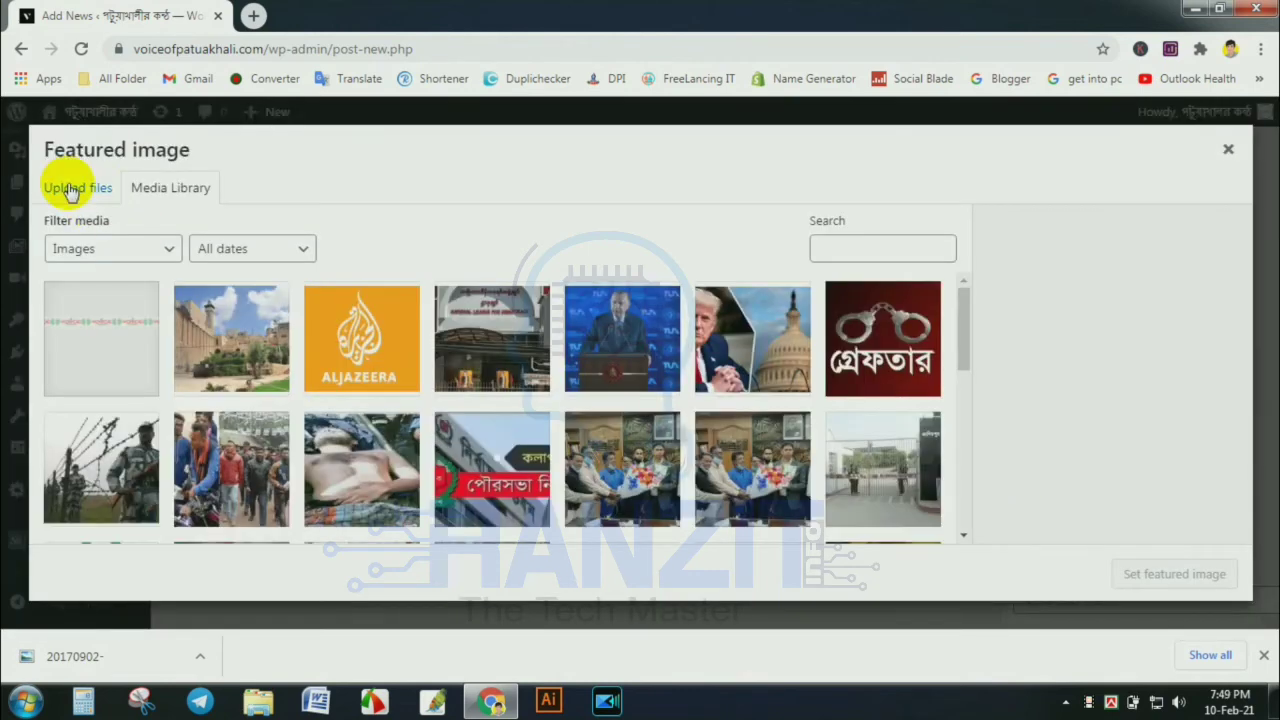
Upload the image 20170902-DSC_0023 from the Desktop and set it as the post's featured image to check its watermark
{"action": "left_click", "coordinate": [60, 188]}
{"action": "left_click", "coordinate": [634, 418]}
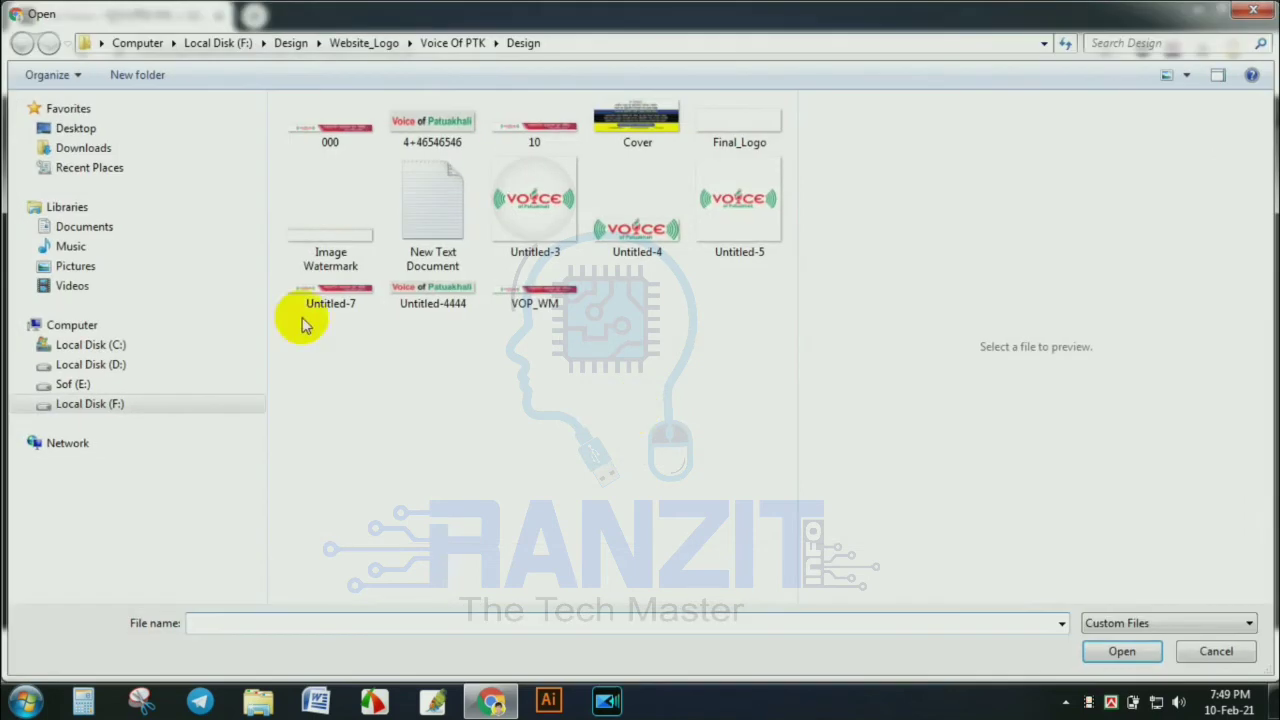
{"action": "left_click", "coordinate": [76, 131]}
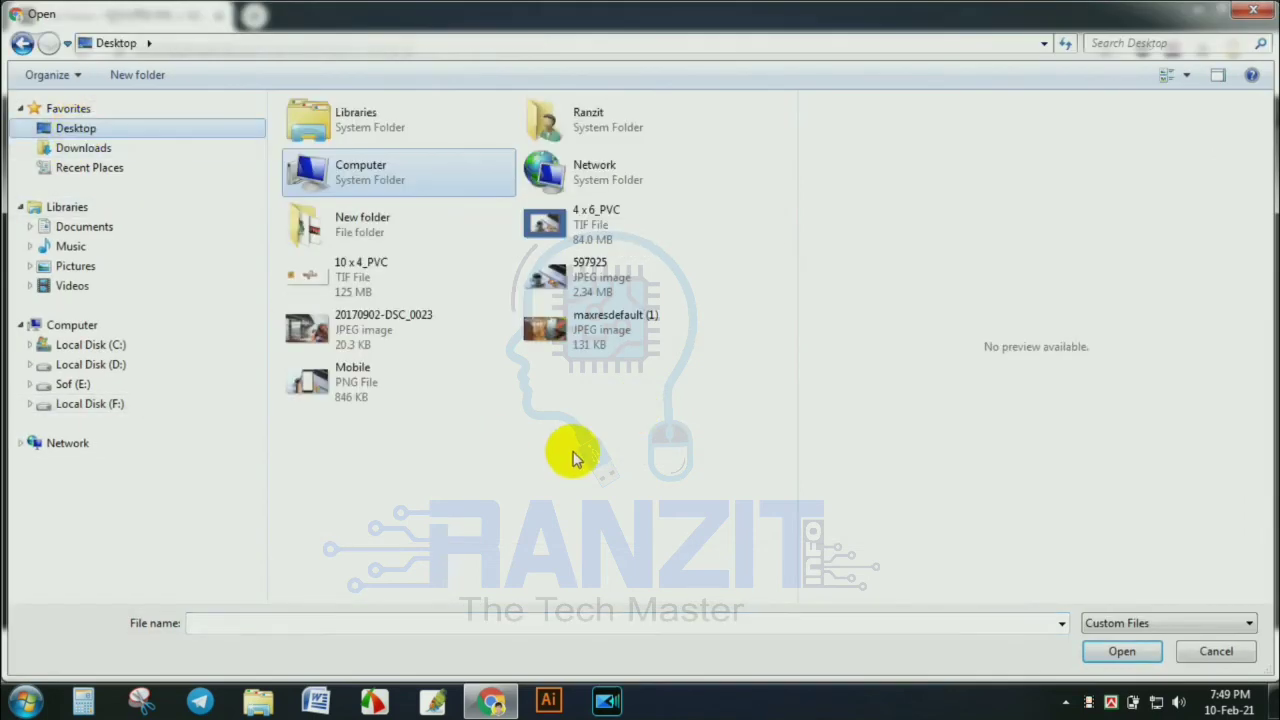
{"action": "left_click", "coordinate": [345, 334]}
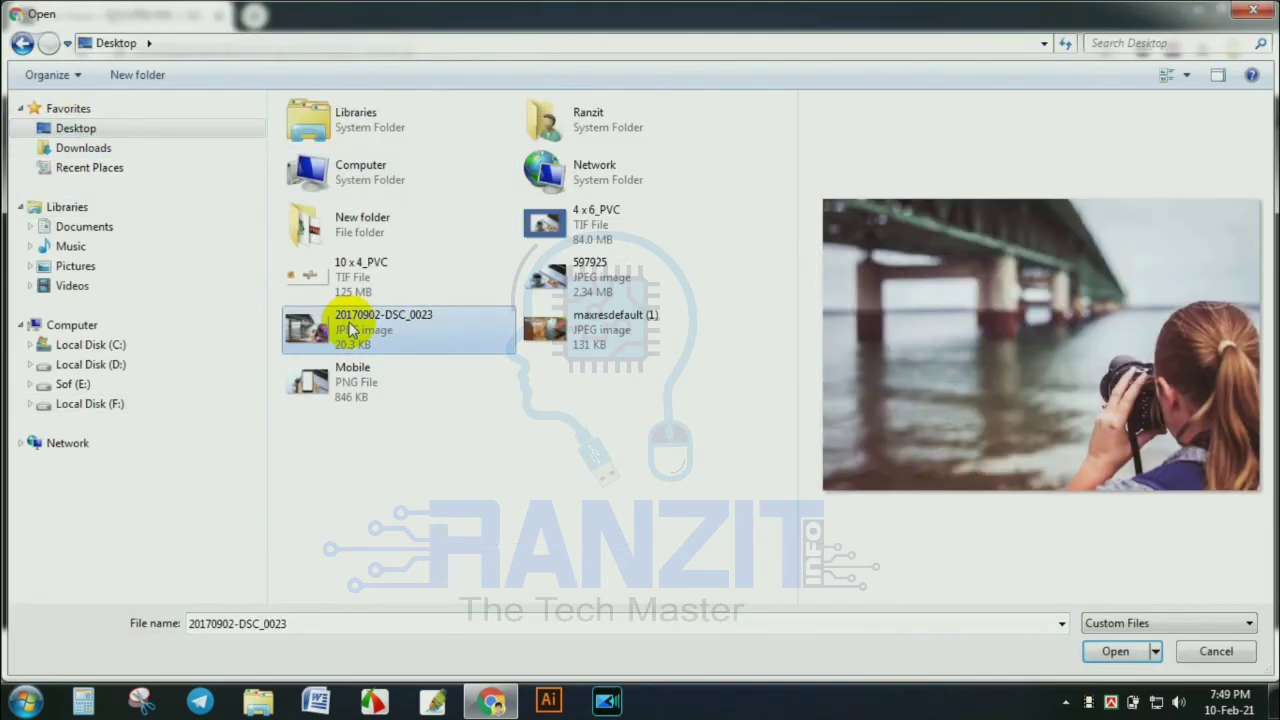
{"action": "left_click", "coordinate": [1110, 651]}
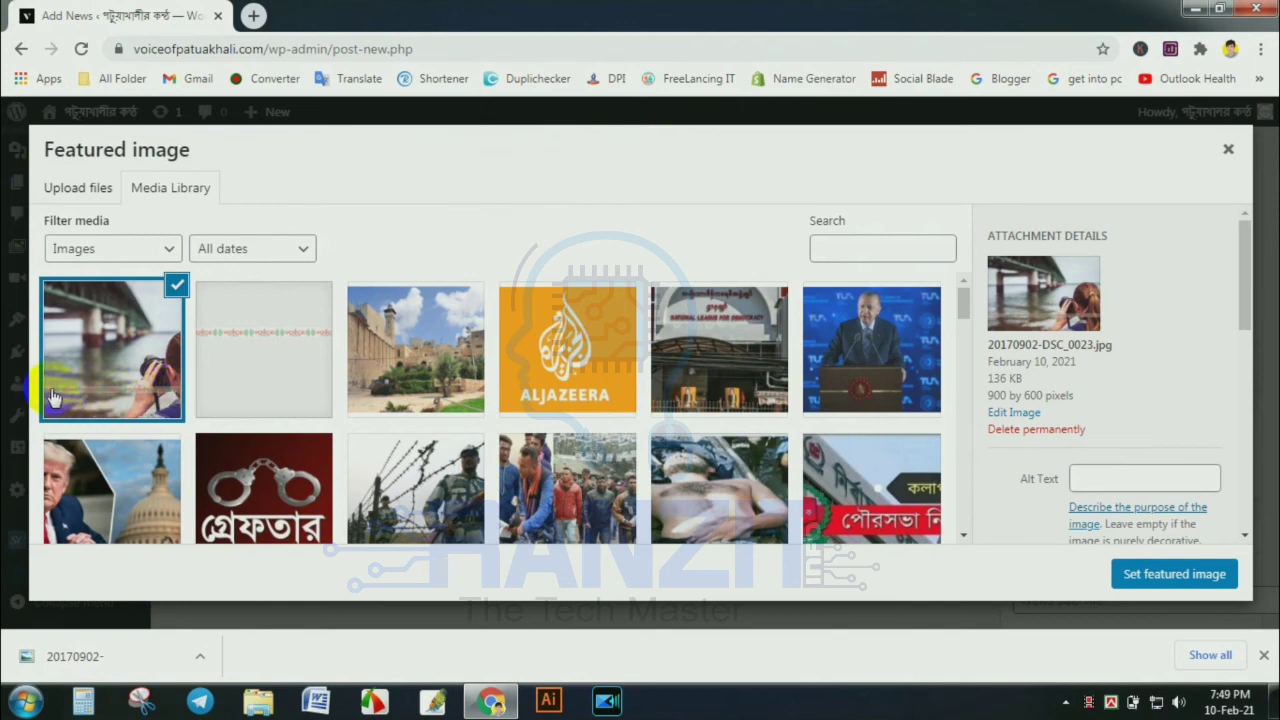
{"action": "left_click", "coordinate": [1139, 576]}
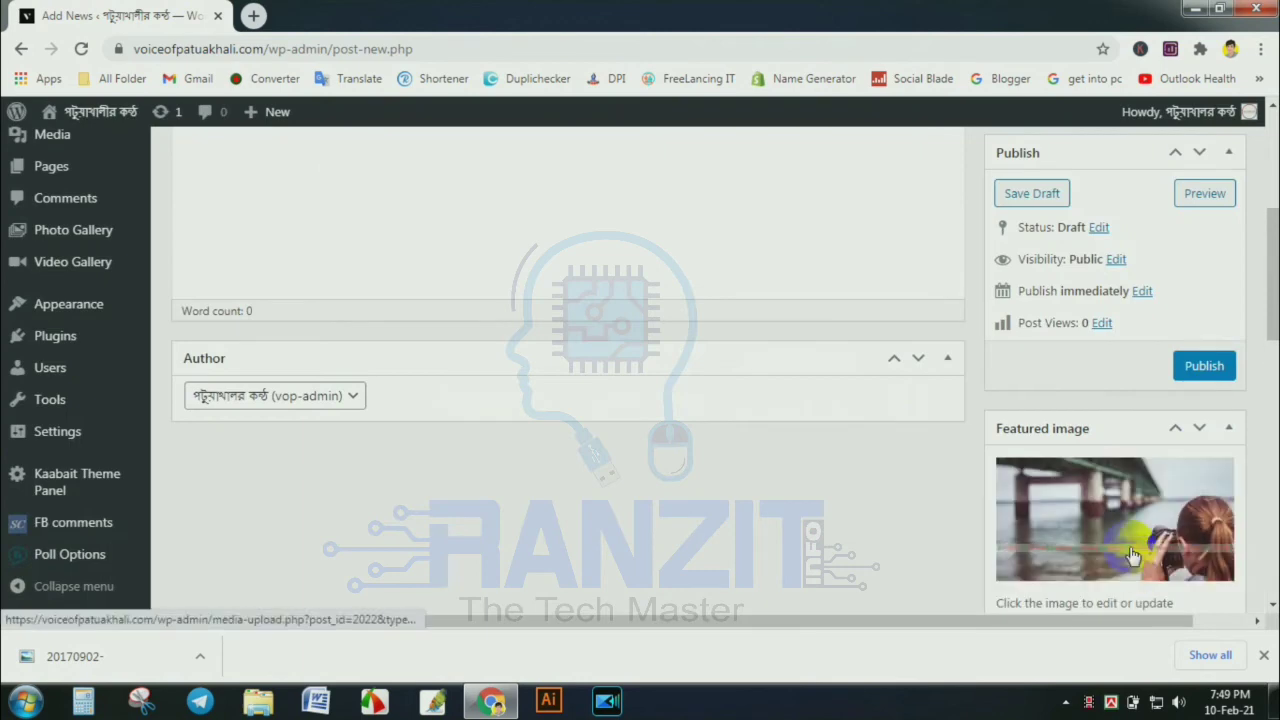
{"action": "scroll", "coordinate": [1200, 558], "scroll_direction": "down", "scroll_amount": 2}
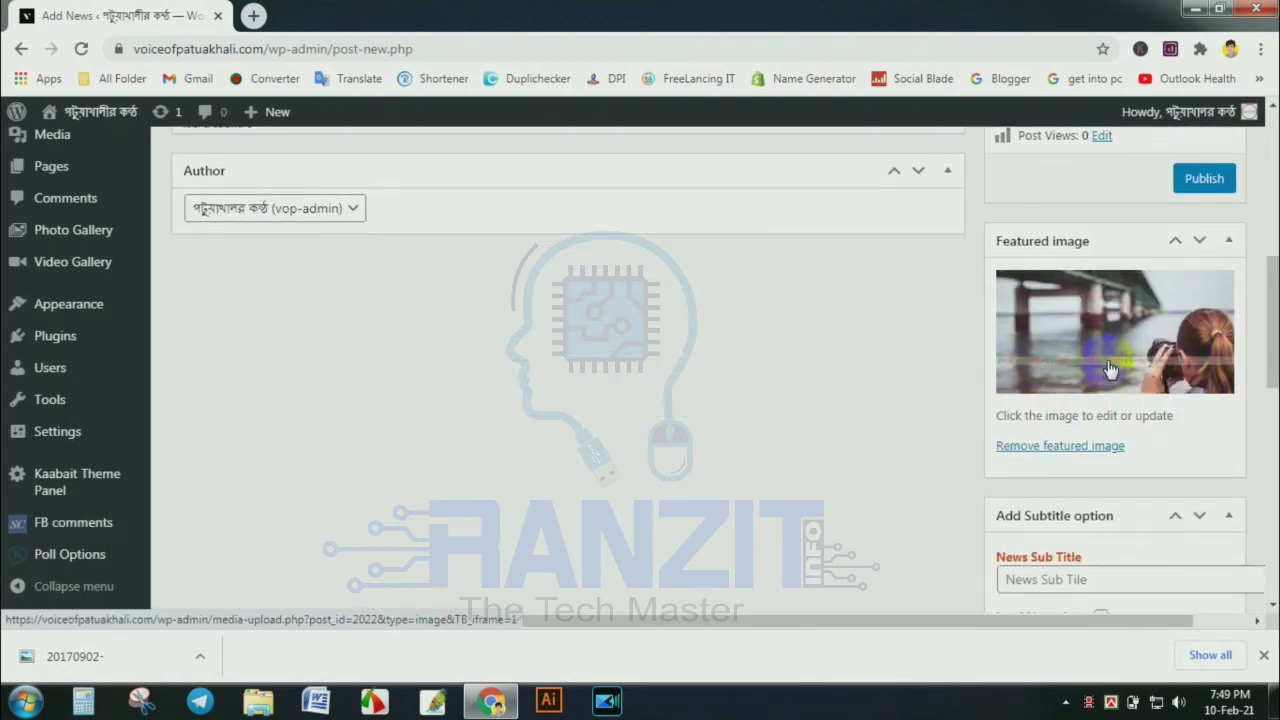
Remove the featured image from the News post and reopen the featured image selection
{"action": "left_click", "coordinate": [1063, 447]}
{"action": "scroll", "coordinate": [1079, 394], "scroll_direction": "up", "scroll_amount": 1}
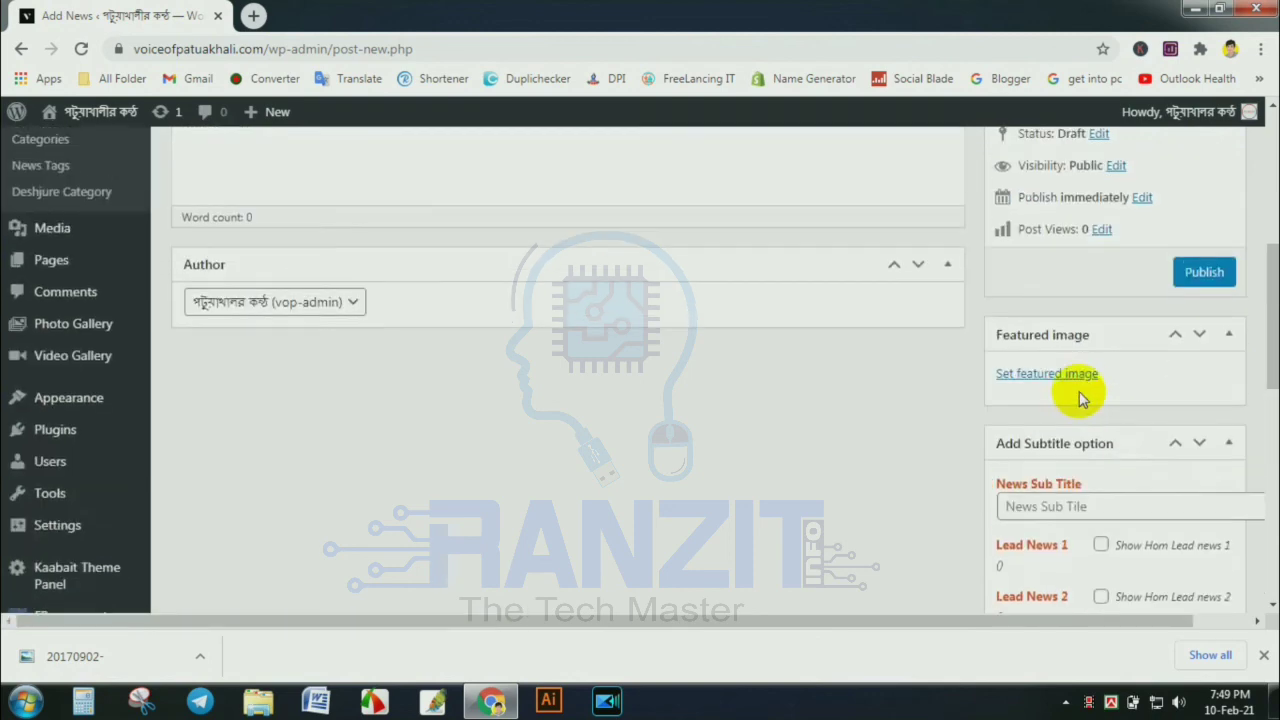
{"action": "left_click", "coordinate": [1064, 378]}
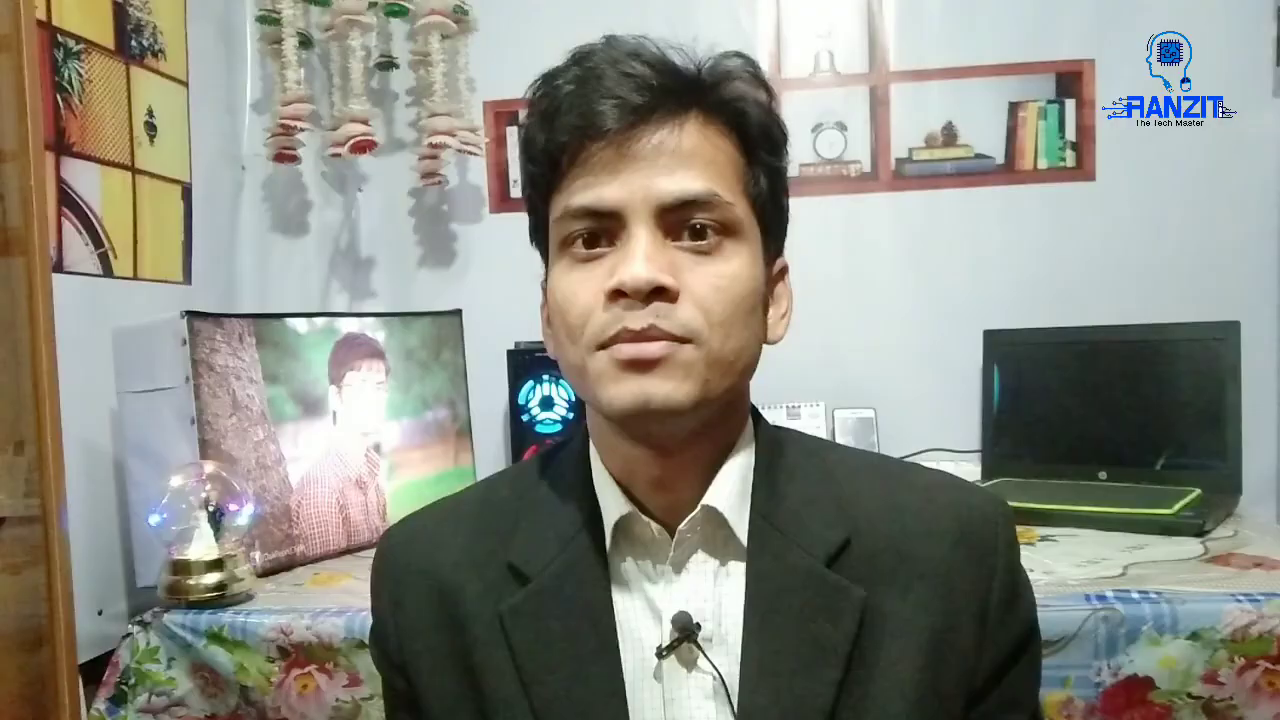